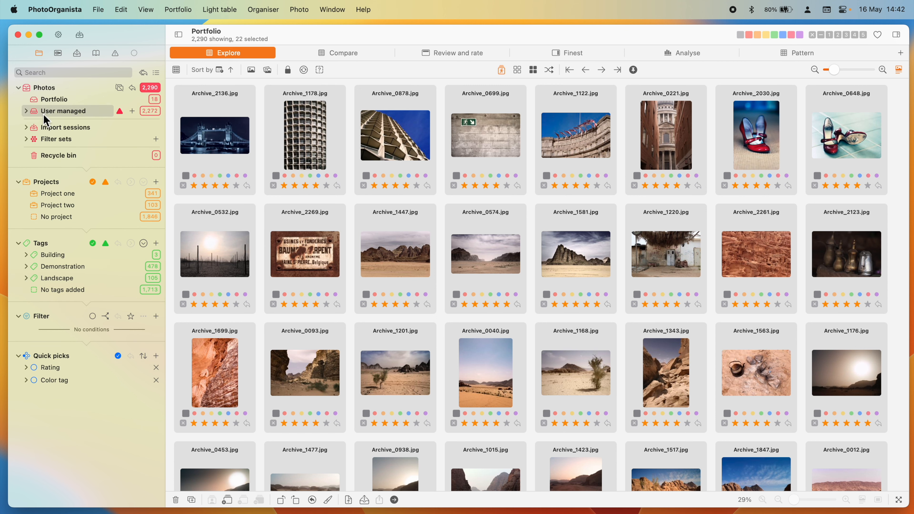
- Show the Portfolio photos, and expand User managed and Photo Archives to show the 2010 folder's photos instead
left_click(158, 102)
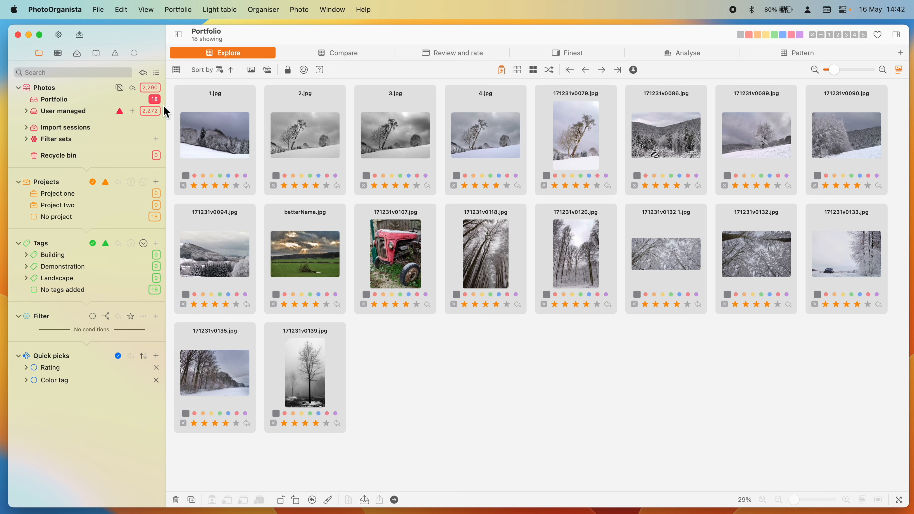
double_click(65, 114)
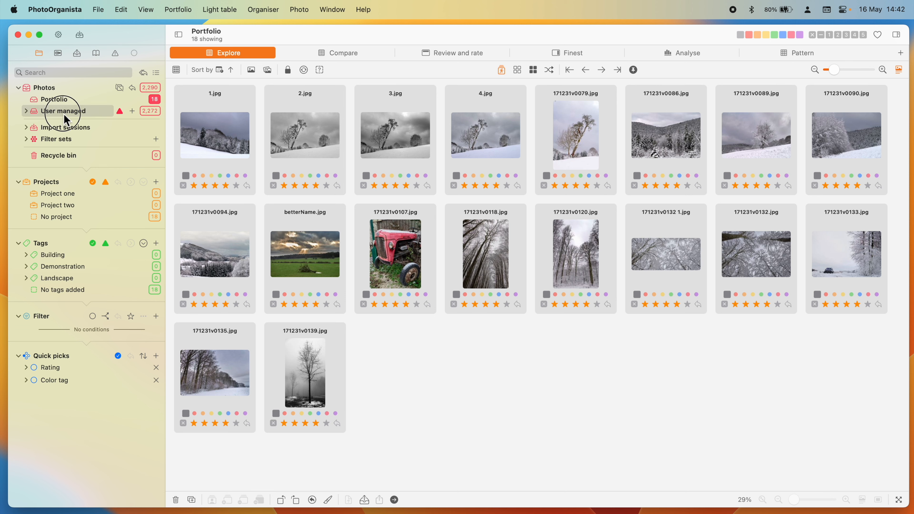
double_click(64, 127)
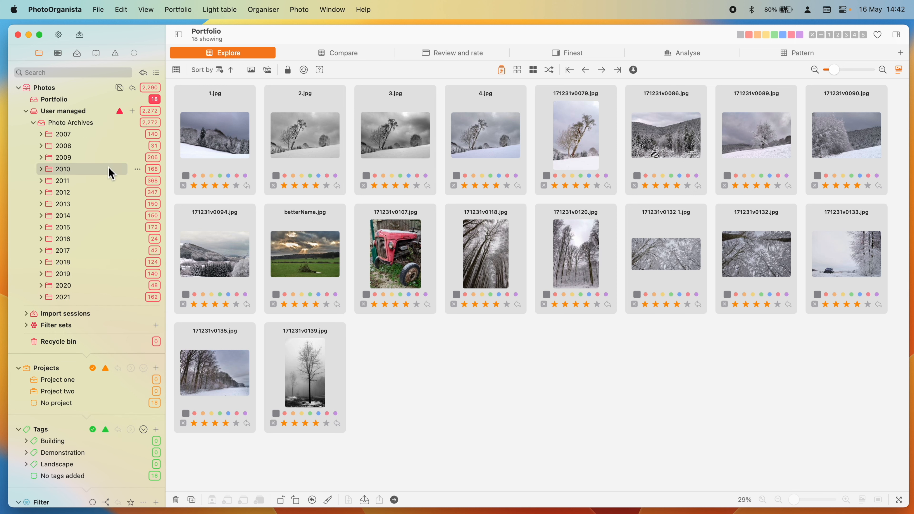
left_click(154, 169)
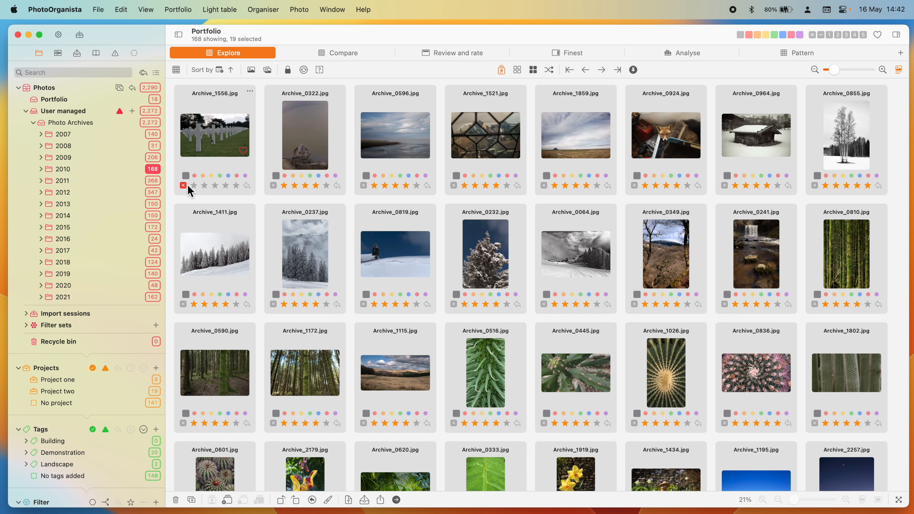
- Expand the 2010 folder and its Australia subfolder, and show only the Australia photos
left_click(40, 169)
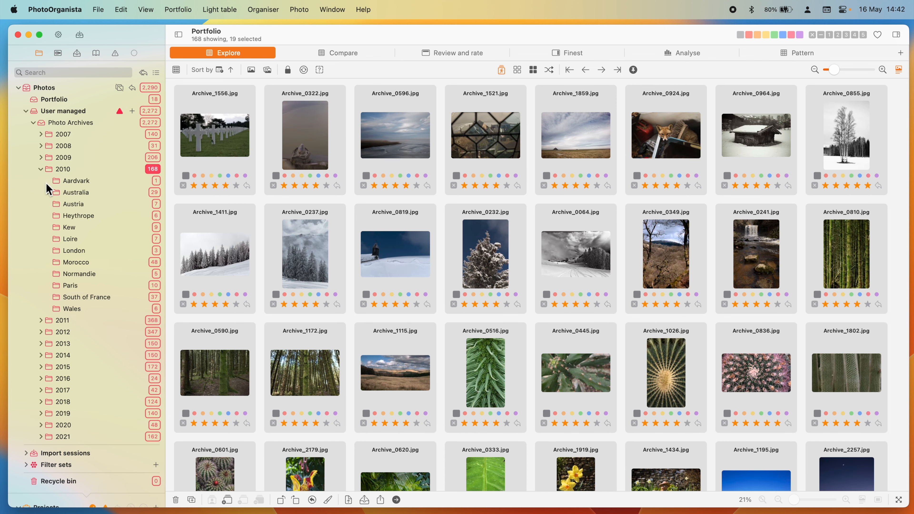
left_click(48, 193)
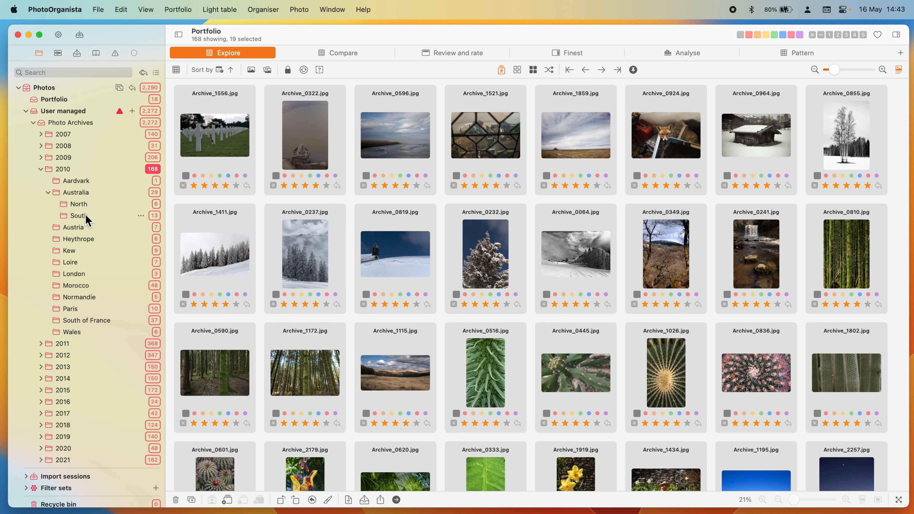
left_click(154, 195)
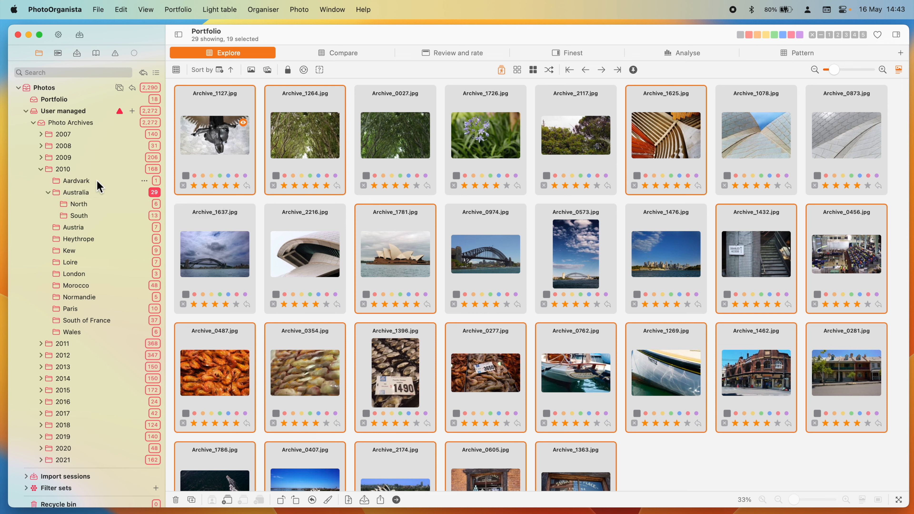
- Exclude subfolder photos from the User managed folders, and include them again
left_click(122, 114)
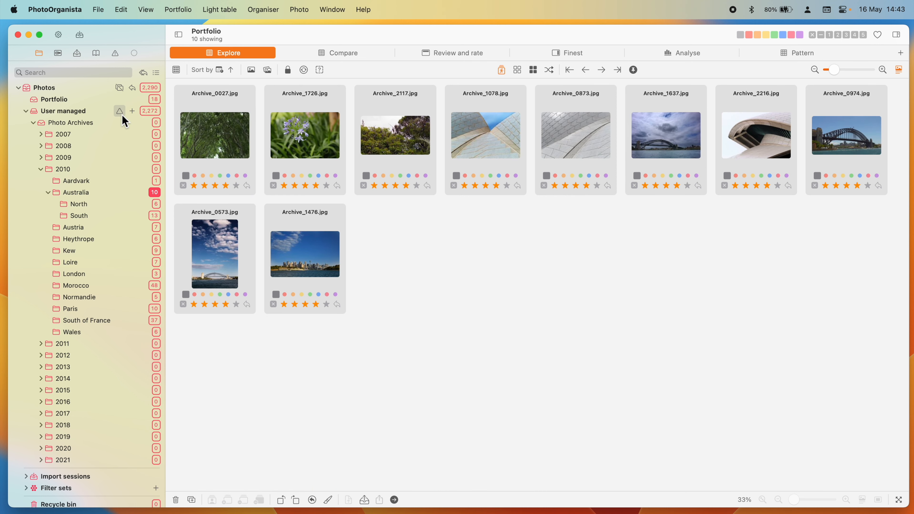
left_click(120, 111)
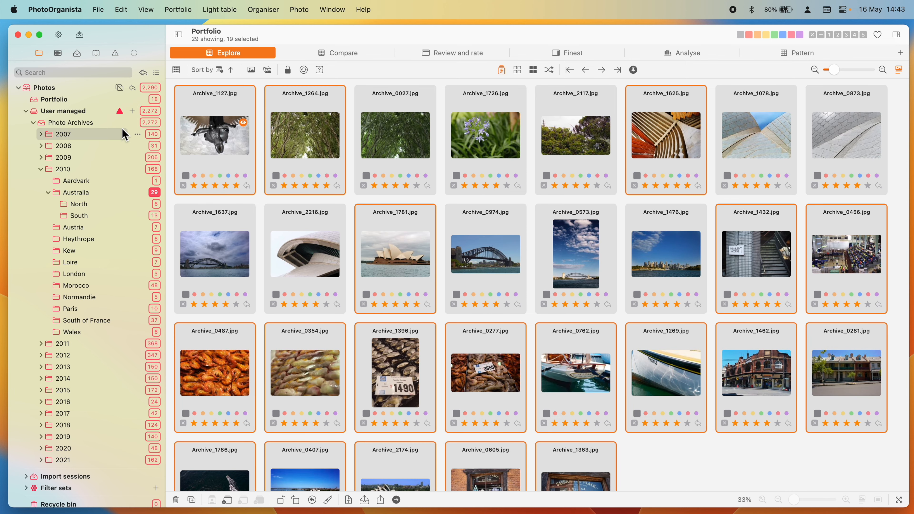
- Reset the folder selection and collapse the Australia and 2010 folders
left_click(131, 88)
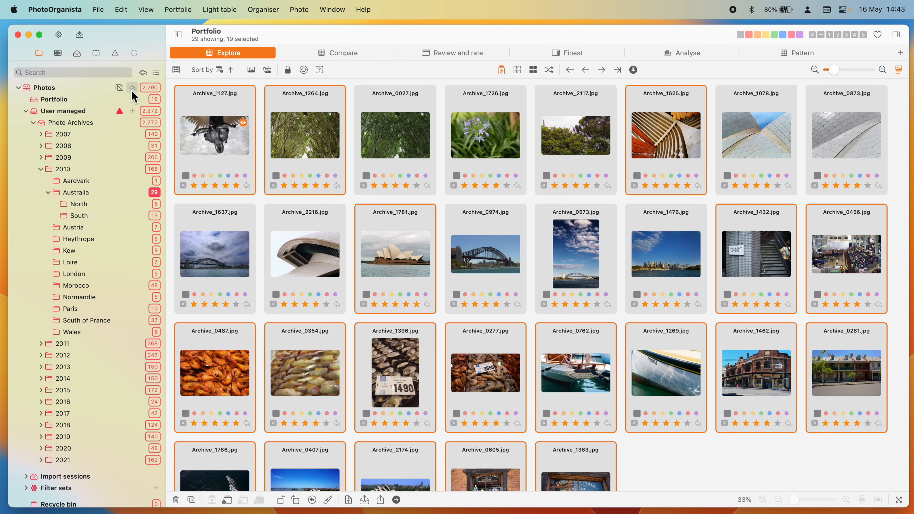
left_click(48, 192)
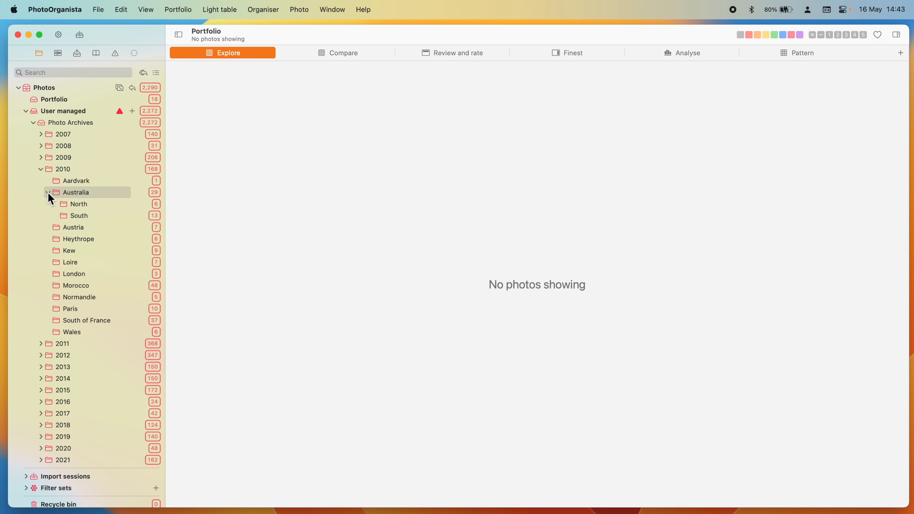
left_click(41, 169)
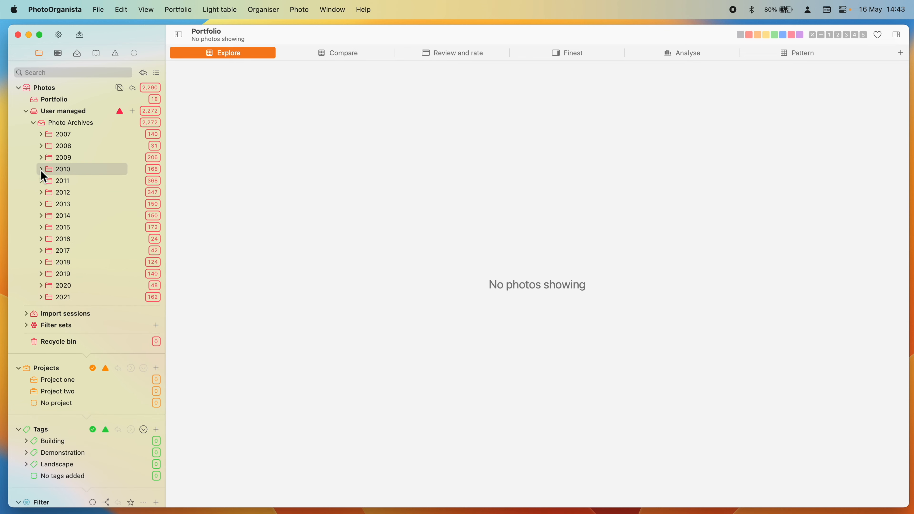
- Show the photos of the 2010 and 2011 folders together and expand the Import sessions list
left_click(153, 169)
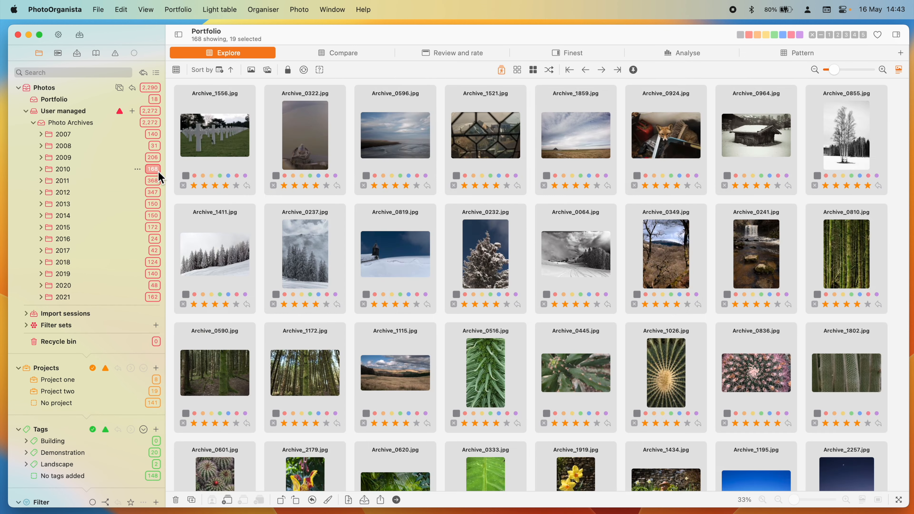
left_click(154, 180, "shift")
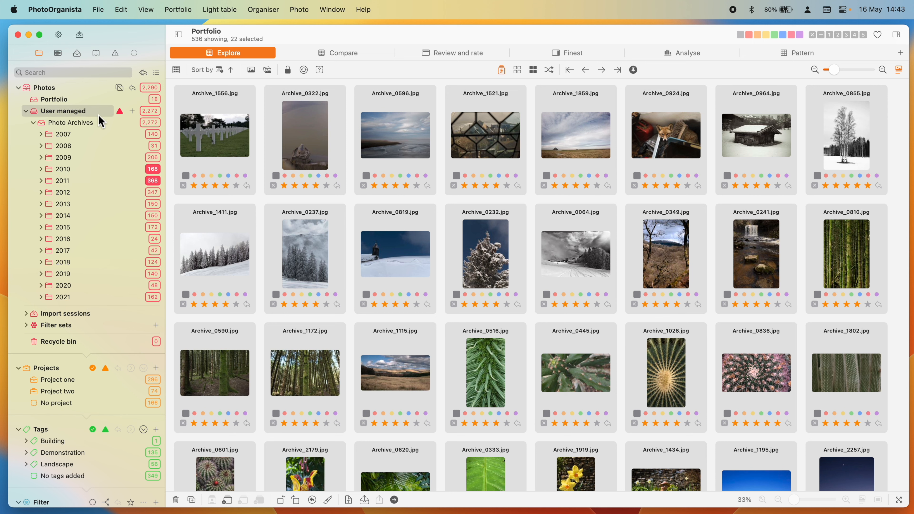
left_click(85, 321)
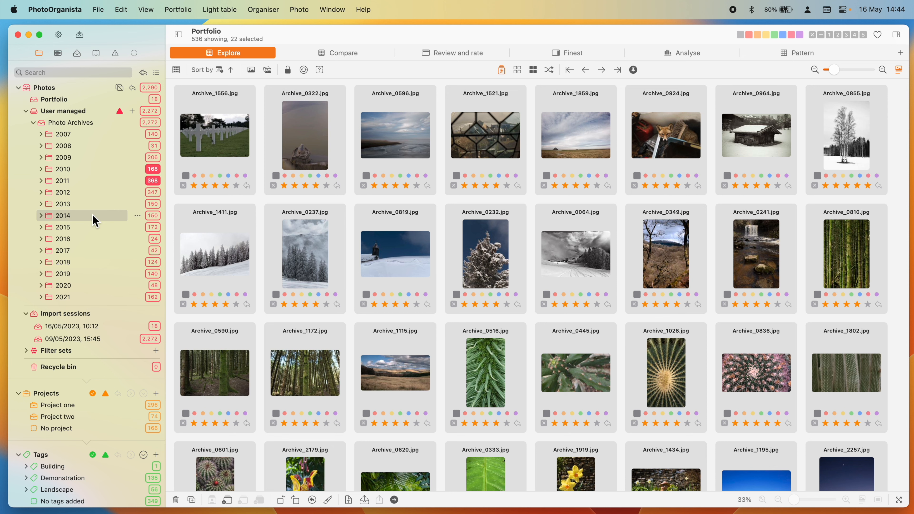
- Hide the Projects section from the organiser sidebar and restore it
left_click(157, 75)
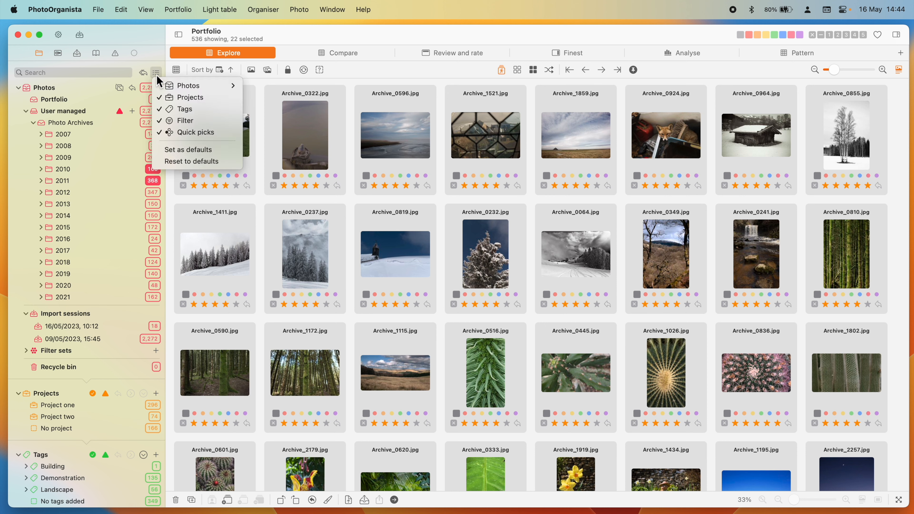
left_click(172, 101)
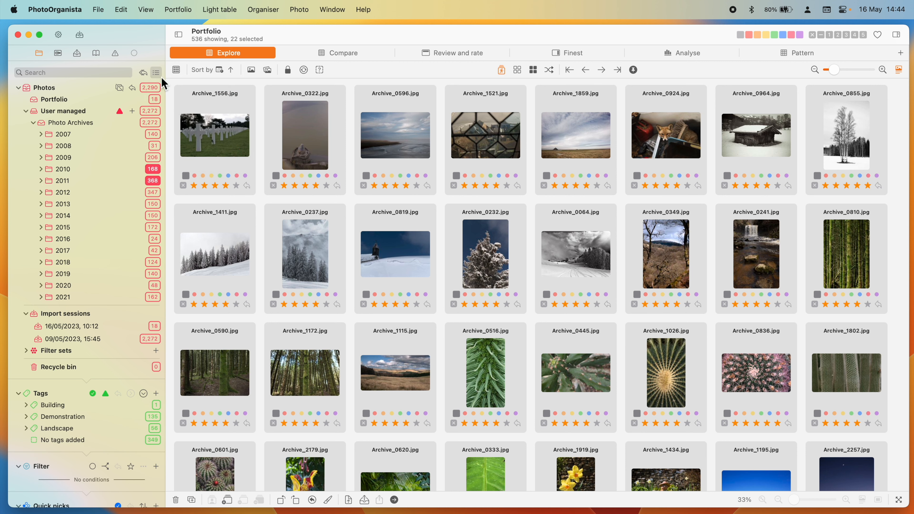
left_click(155, 72)
left_click(169, 101)
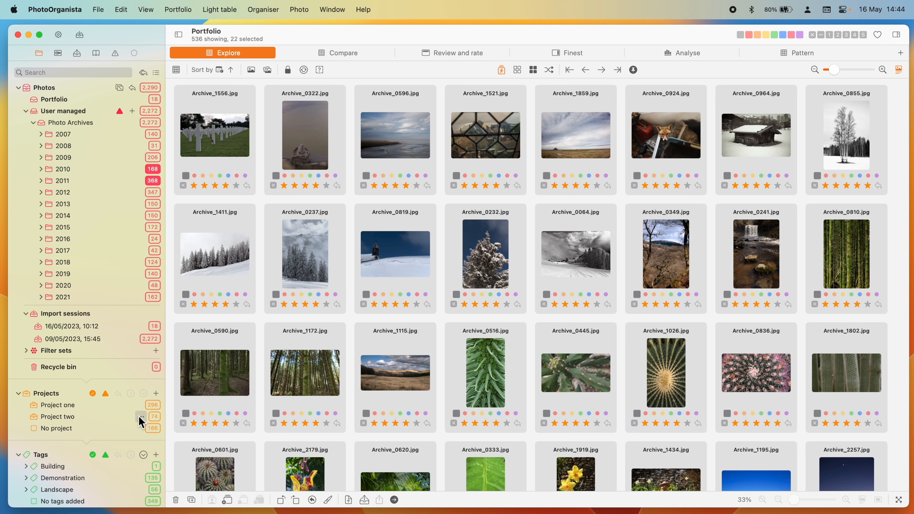
- Show all Photo Archives photos, and return to showing only the 2010 and 2011 folders
left_click(156, 123)
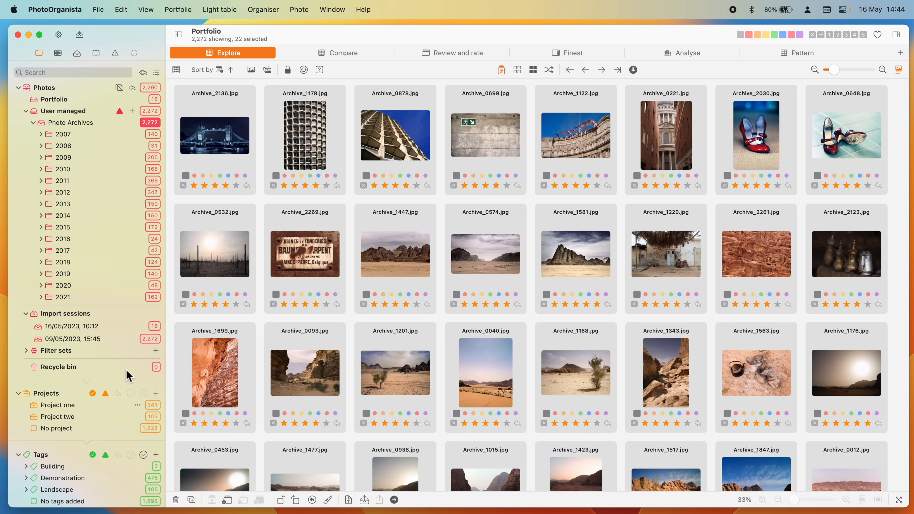
left_click(157, 172)
left_click(156, 182, "super")
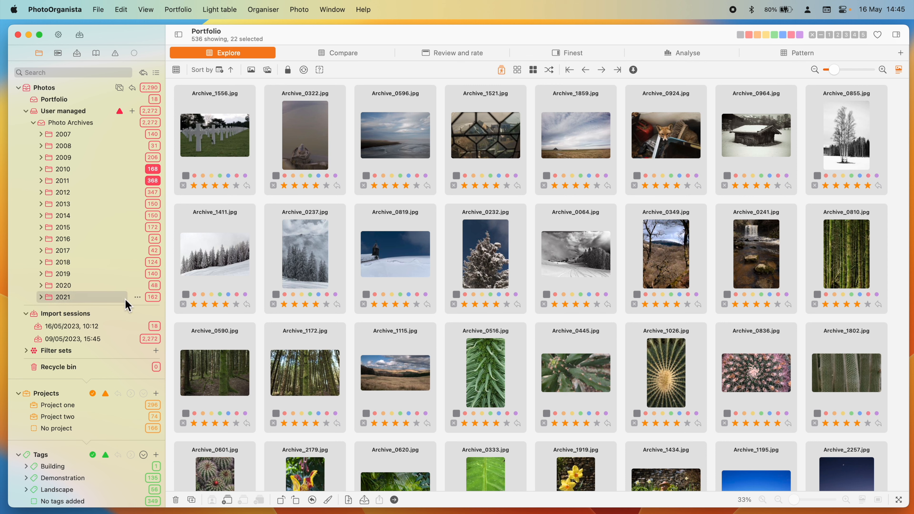
- Narrow the shown photos to those in Project one with the Demonstration tag
left_click(151, 407)
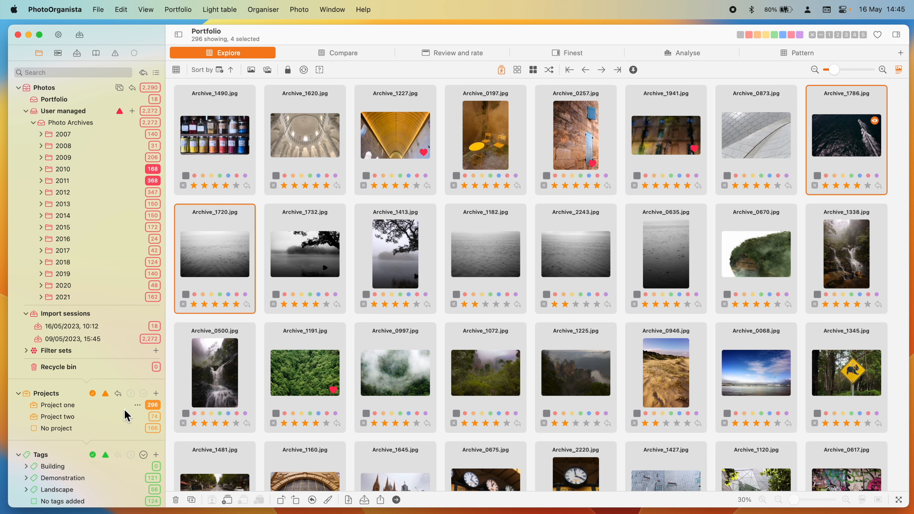
scroll(125, 416, "down", 5)
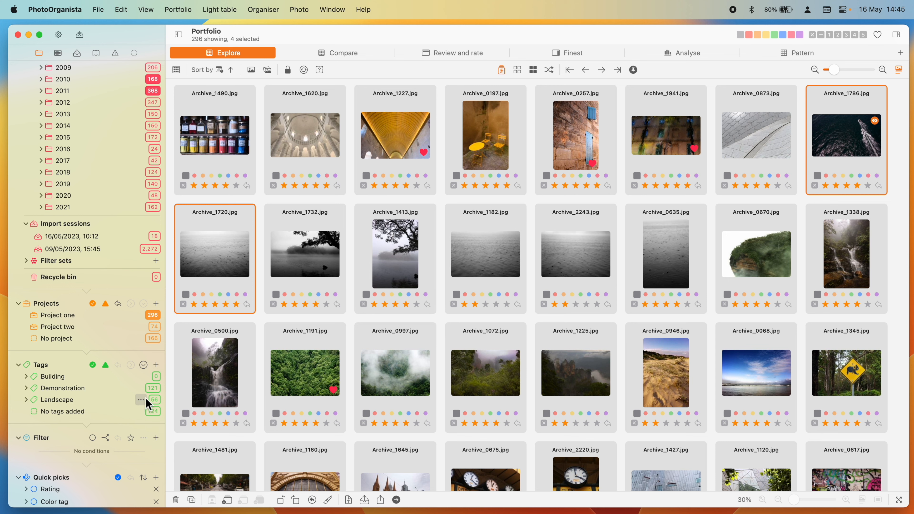
left_click(154, 391)
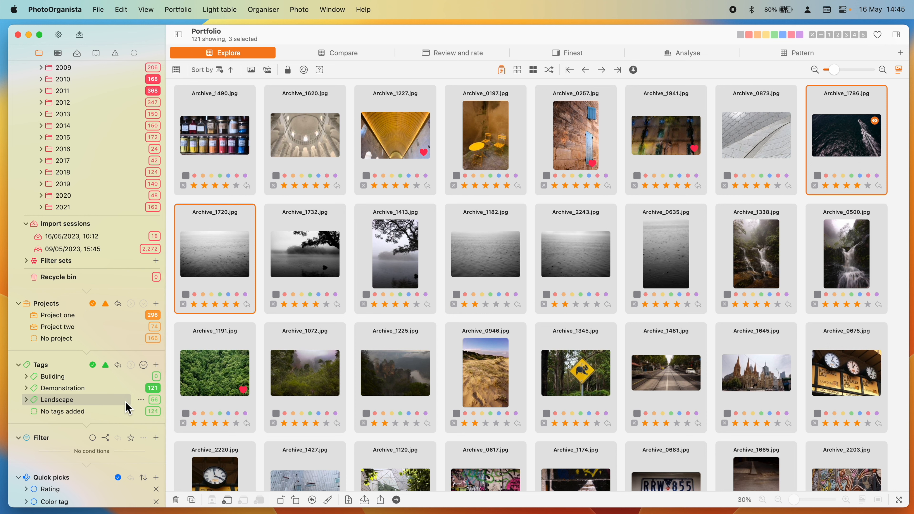
- Add a filter condition for ISO equals 400 and activate the filter
left_click(156, 440)
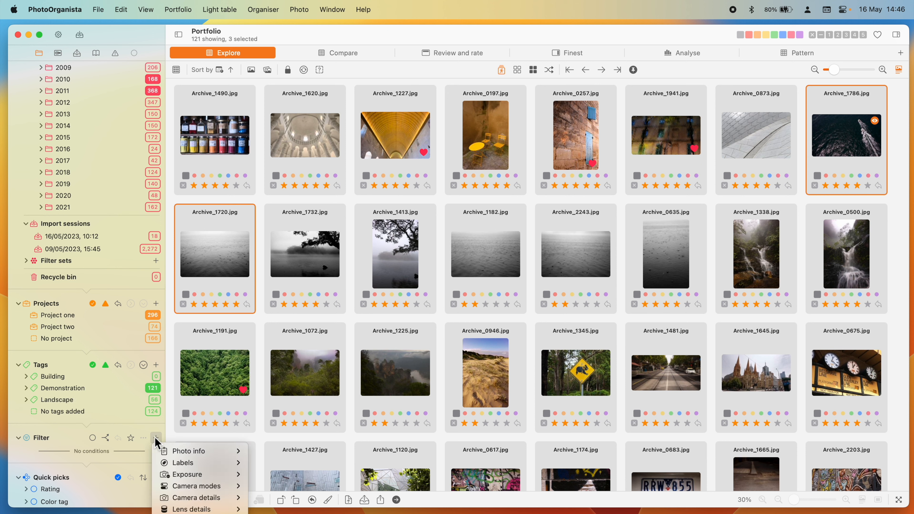
mouse_move(173, 468)
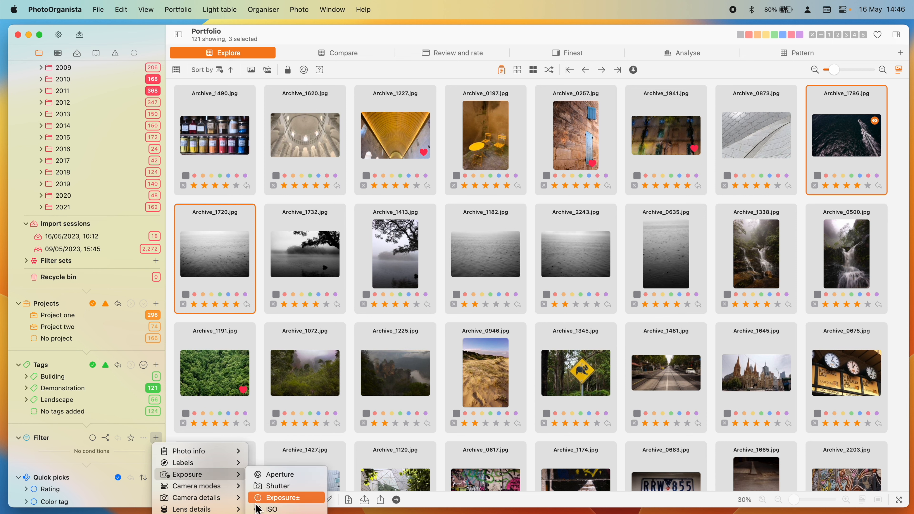
left_click(260, 508)
left_click(111, 448)
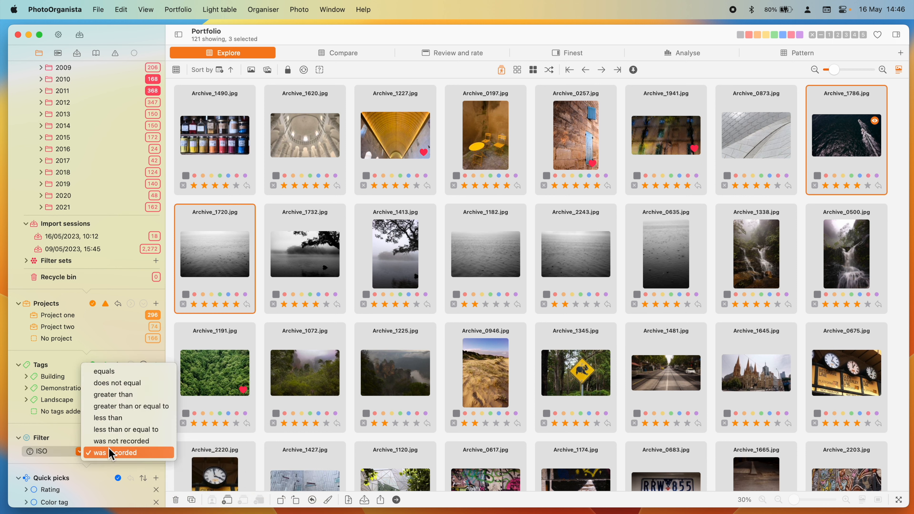
left_click(118, 374)
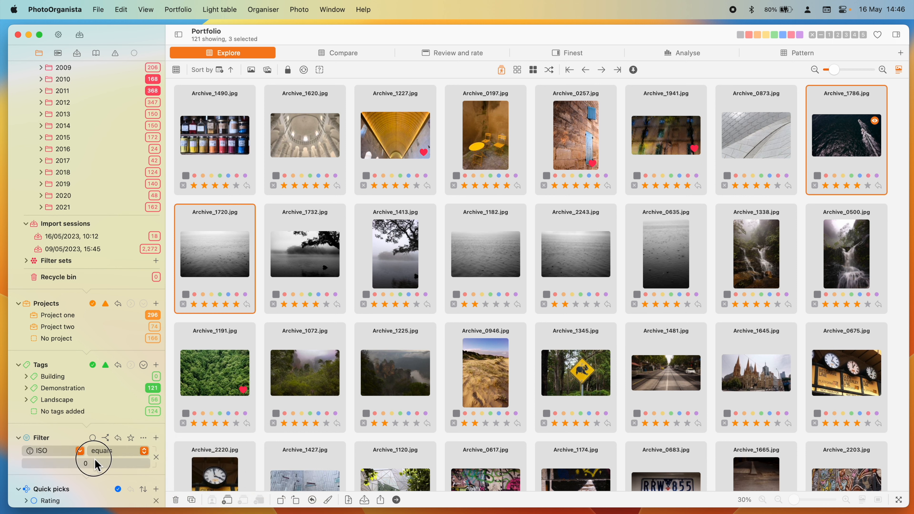
left_click(94, 464)
double_click(95, 467)
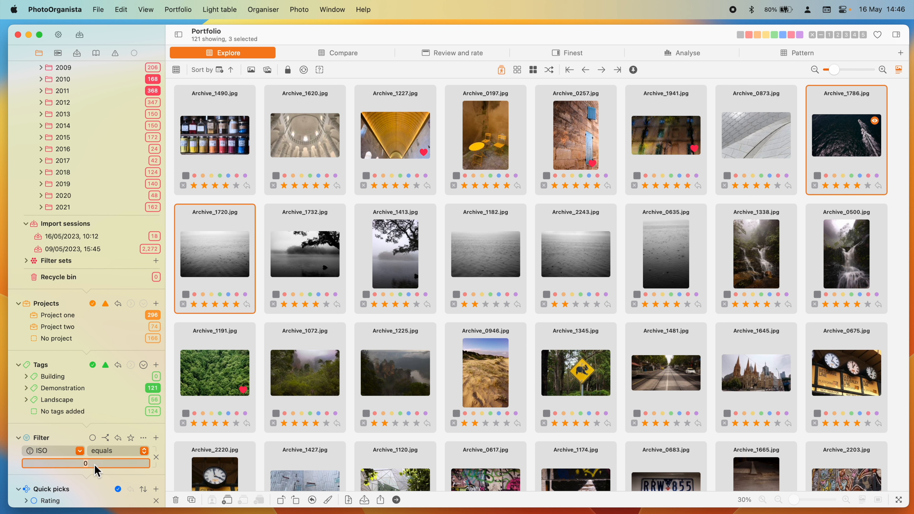
type("400")
key("Return")
left_click(93, 437)
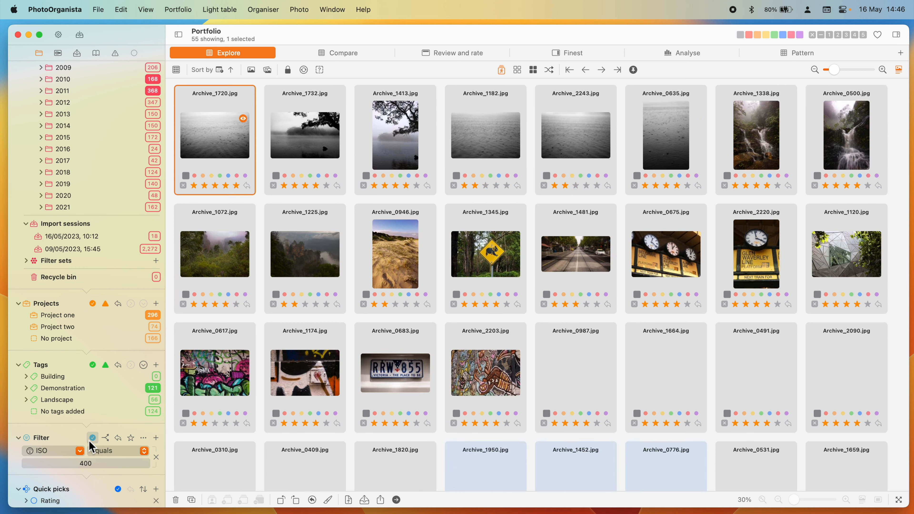
- Collapse the User managed folders and add the placename Country to the quick picks
scroll(79, 441, "down", 2)
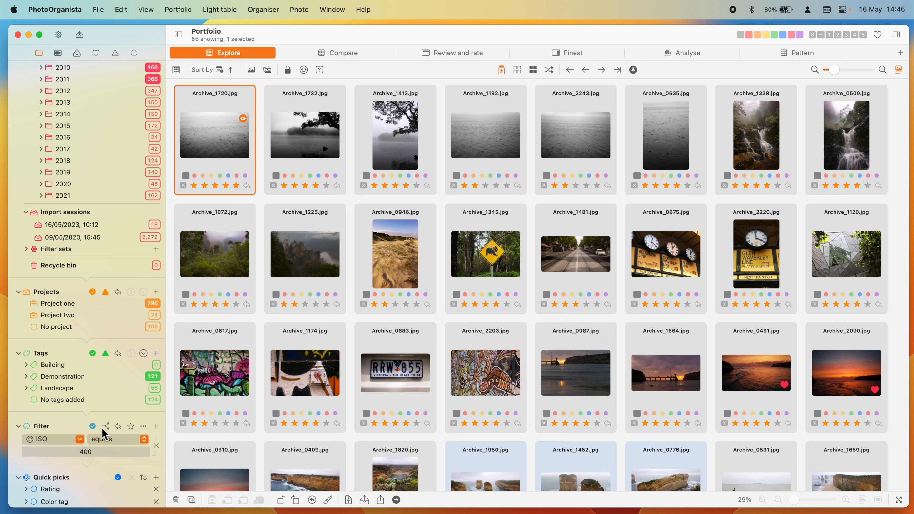
scroll(106, 333, "up", 5)
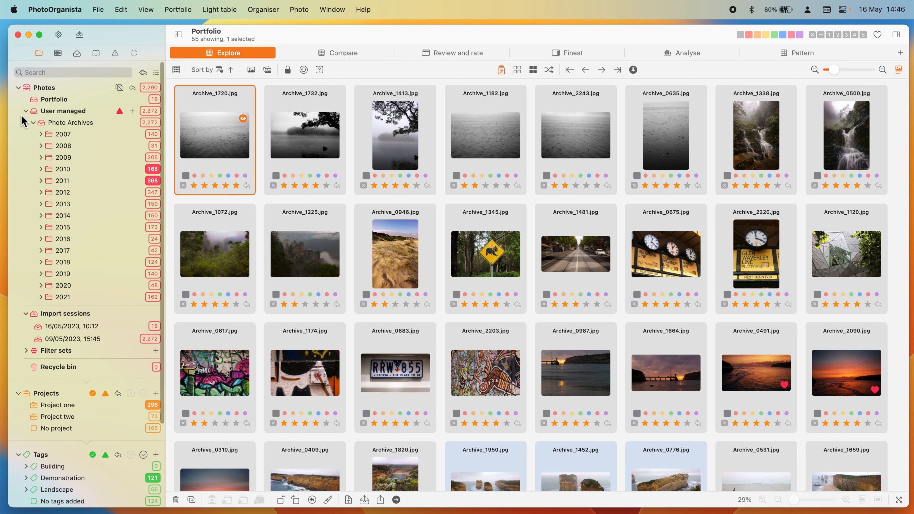
left_click(25, 111)
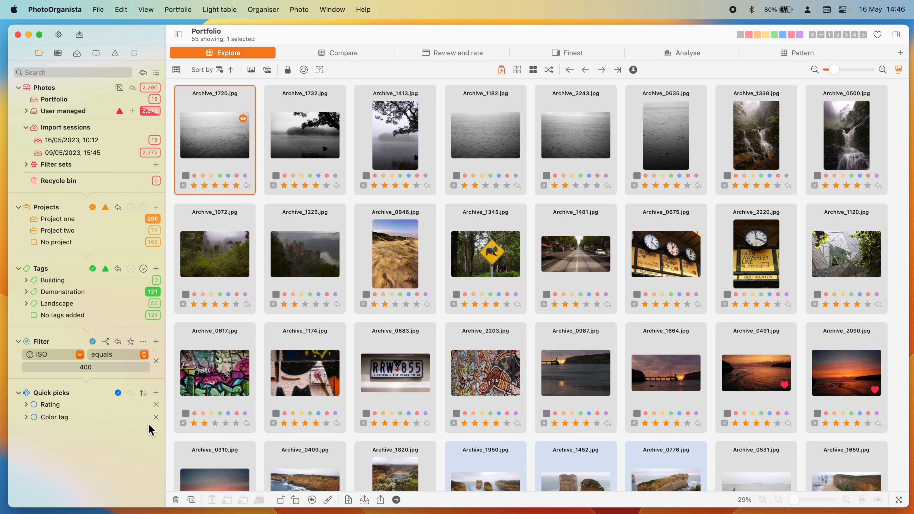
left_click(156, 392)
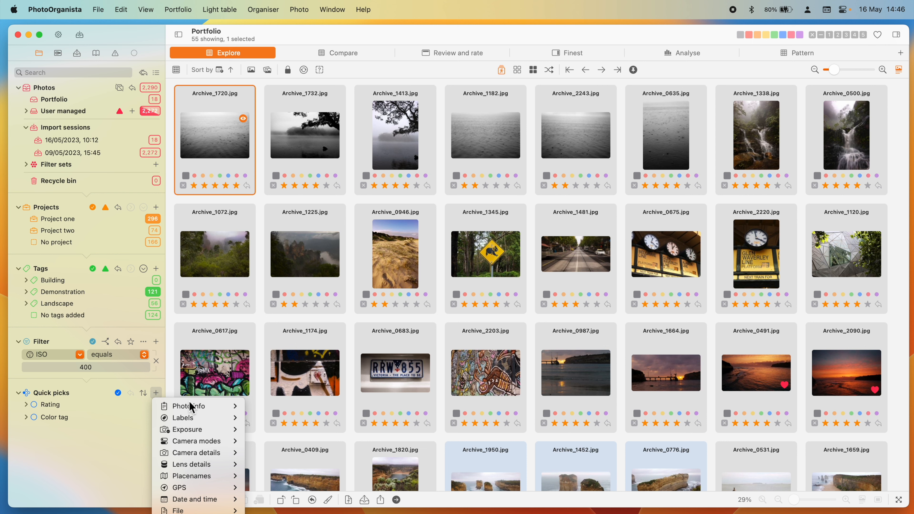
mouse_move(205, 476)
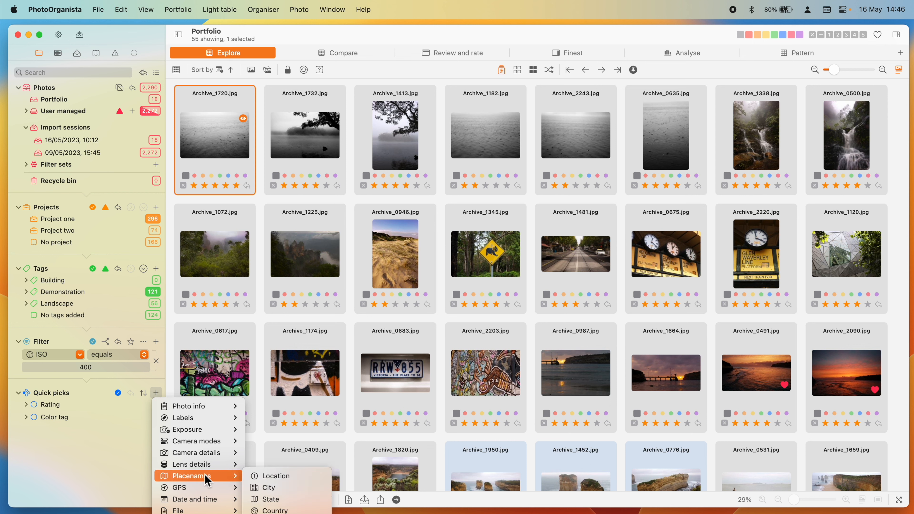
left_click(274, 509)
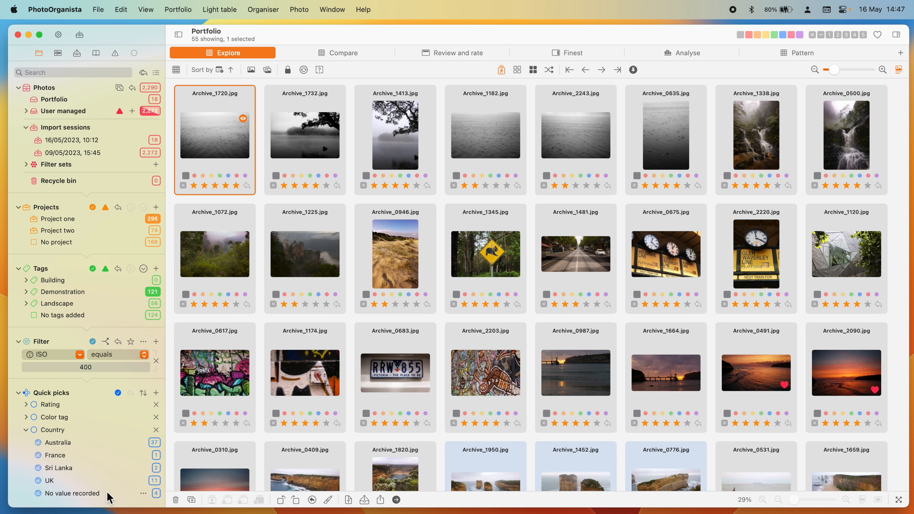
- Narrow the shown photos to Australia using the Country quick pick, switching UK on and back off
scroll(111, 463, "down", 1)
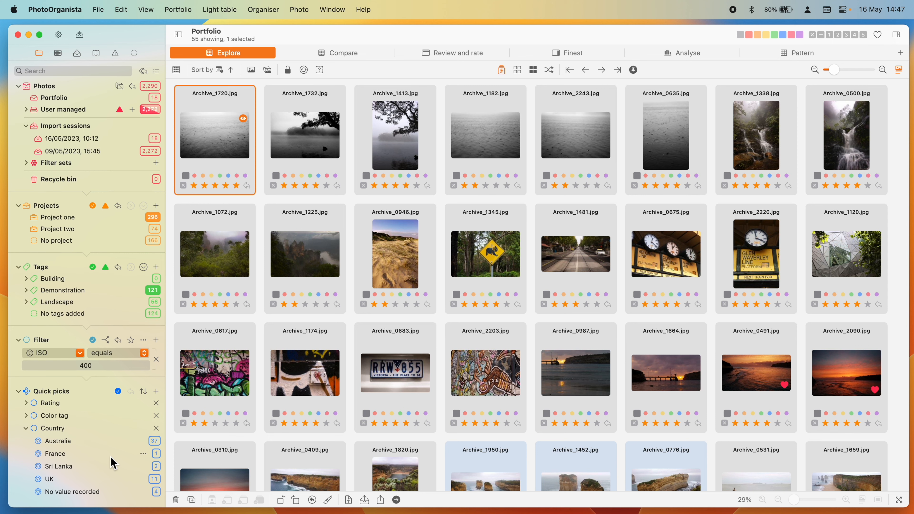
scroll(113, 463, "up", 1)
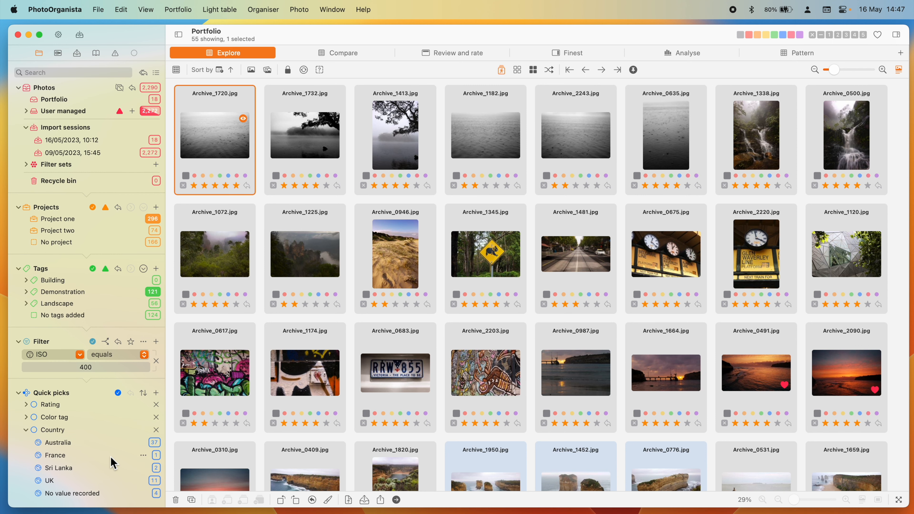
left_click(154, 443)
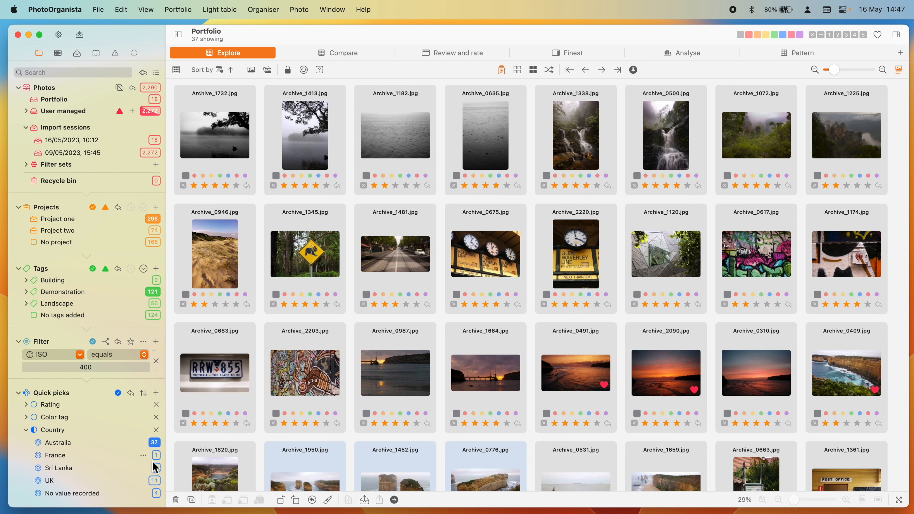
left_click(153, 481)
left_click(153, 481)
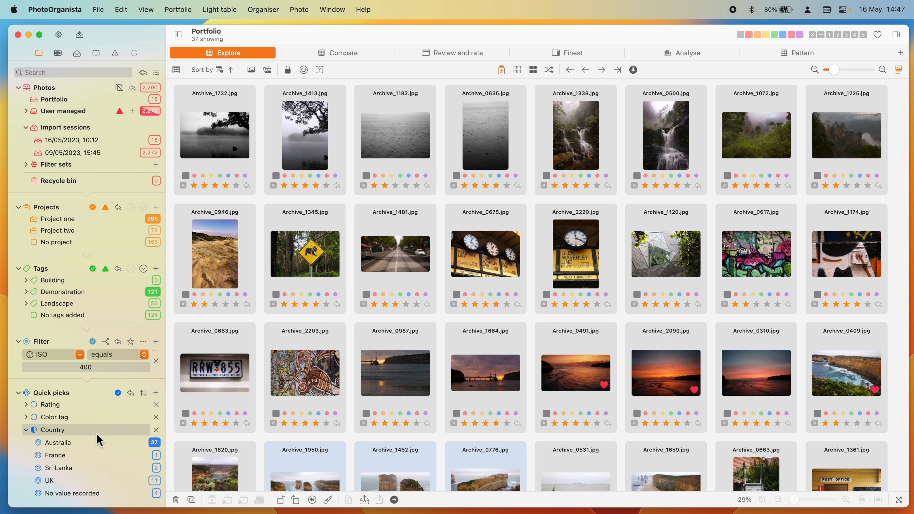
- Expand the Rating quick pick and narrow the shown photos to those rated four stars
left_click(26, 404)
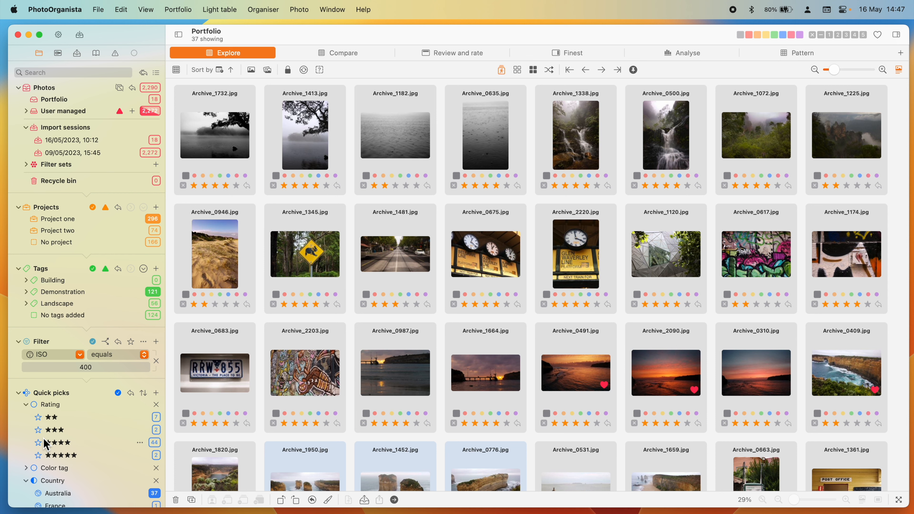
left_click(155, 442)
scroll(139, 446, "down", 3)
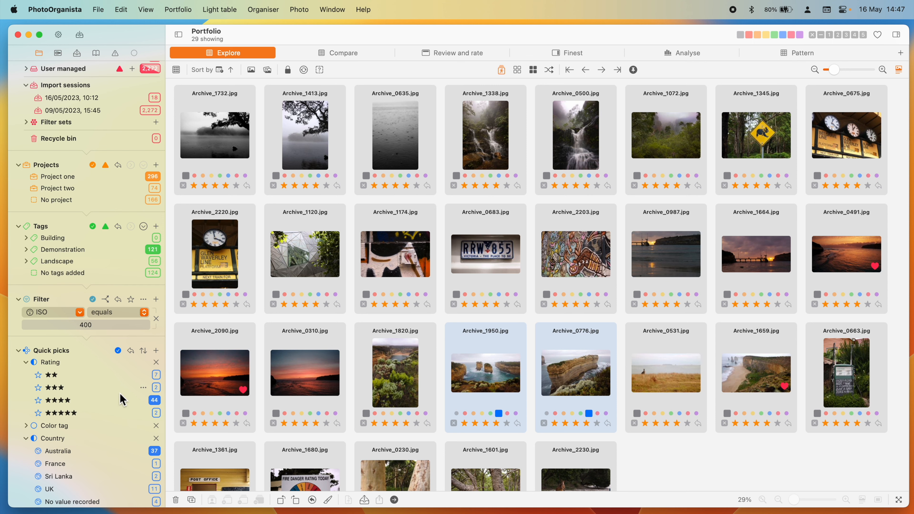
- Remove Country from the quick picks and clear the four-star selection
left_click(156, 440)
left_click(156, 404)
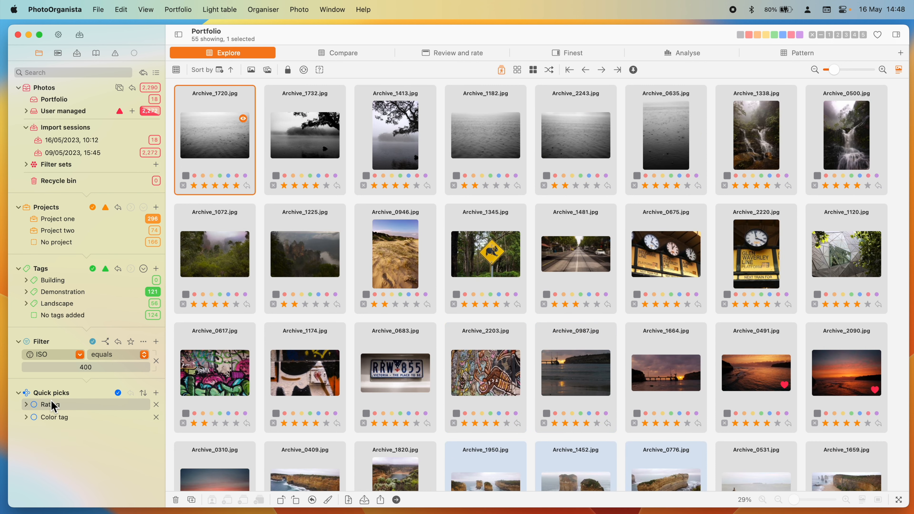
- Collapse the Photos section and add the exposure property Shutter to the quick picks
left_click(41, 87)
left_click(156, 300)
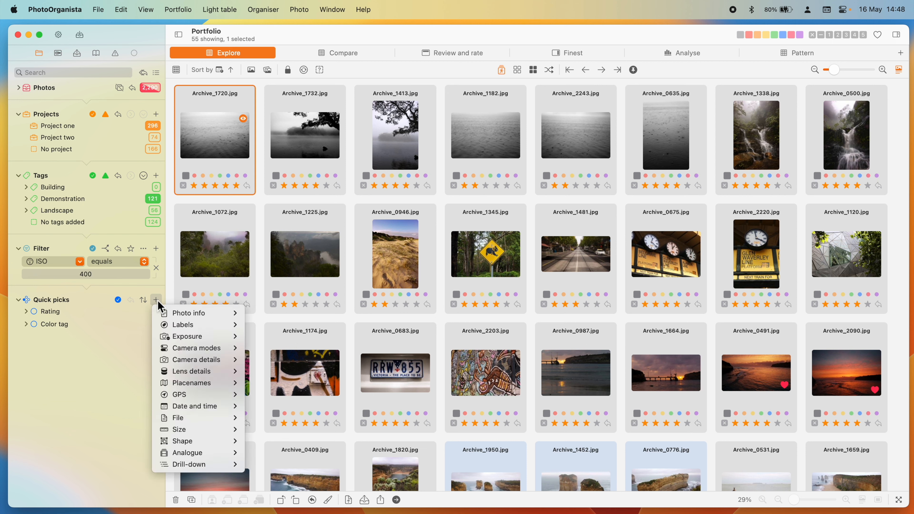
mouse_move(218, 335)
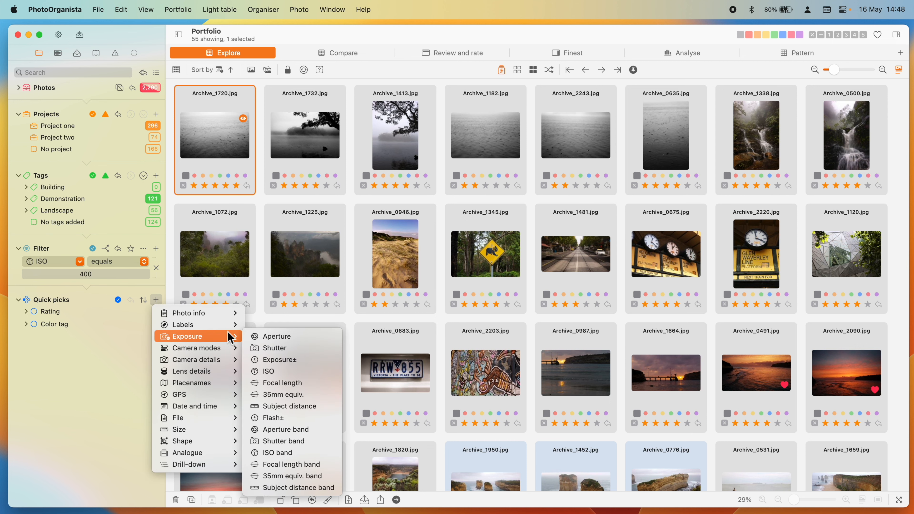
left_click(273, 348)
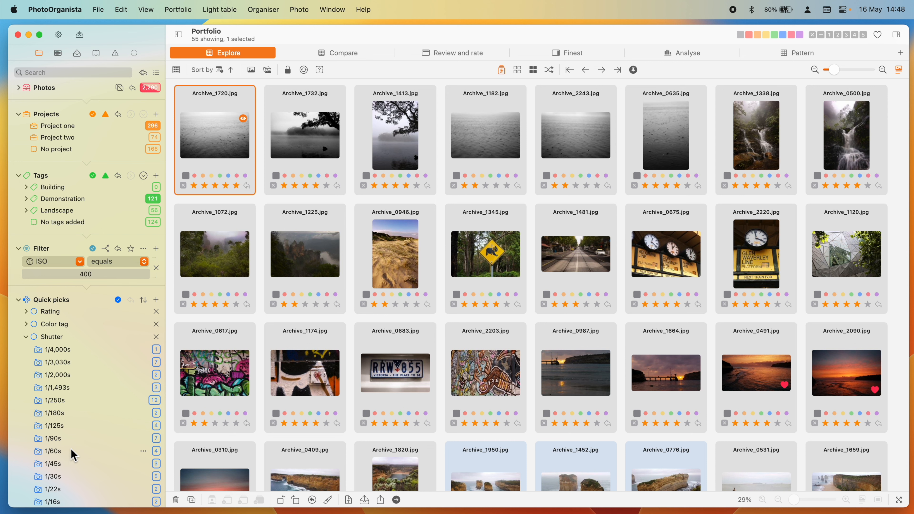
- Replace the Shutter quick pick with the exposure property Shutter band
left_click(156, 337)
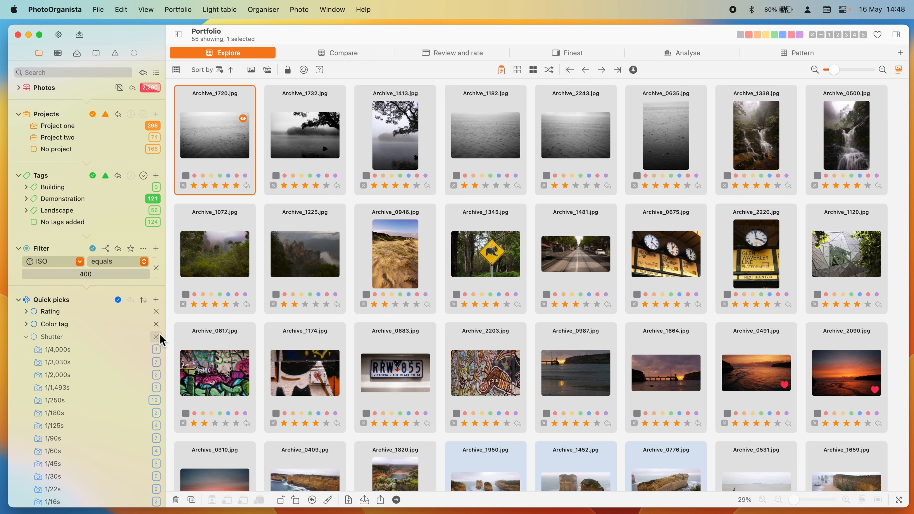
left_click(157, 300)
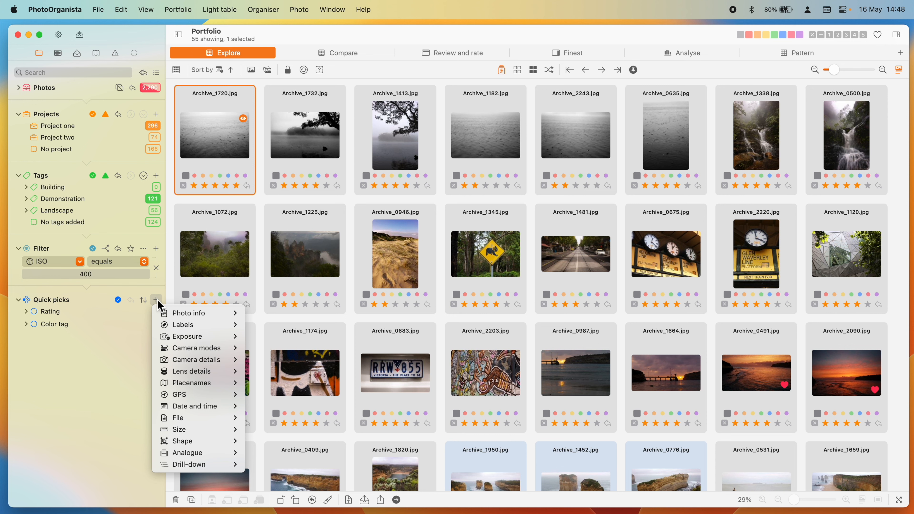
mouse_move(216, 336)
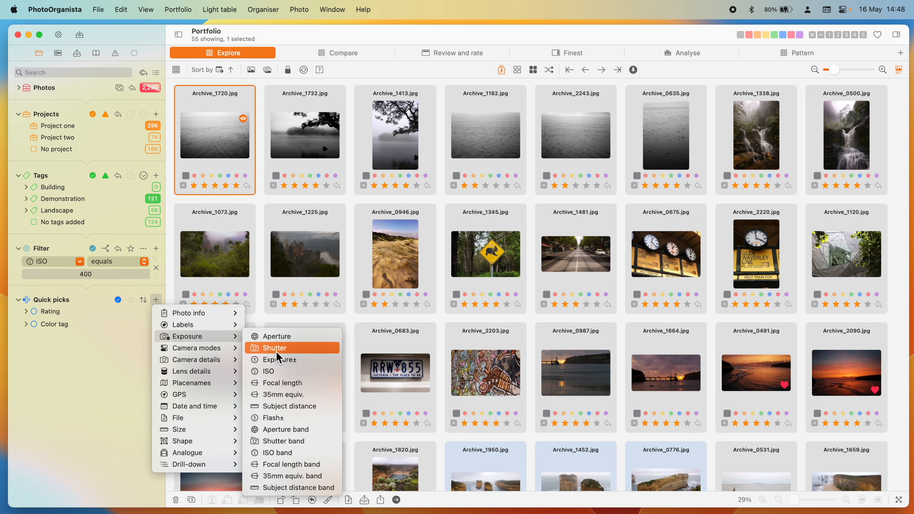
left_click(297, 444)
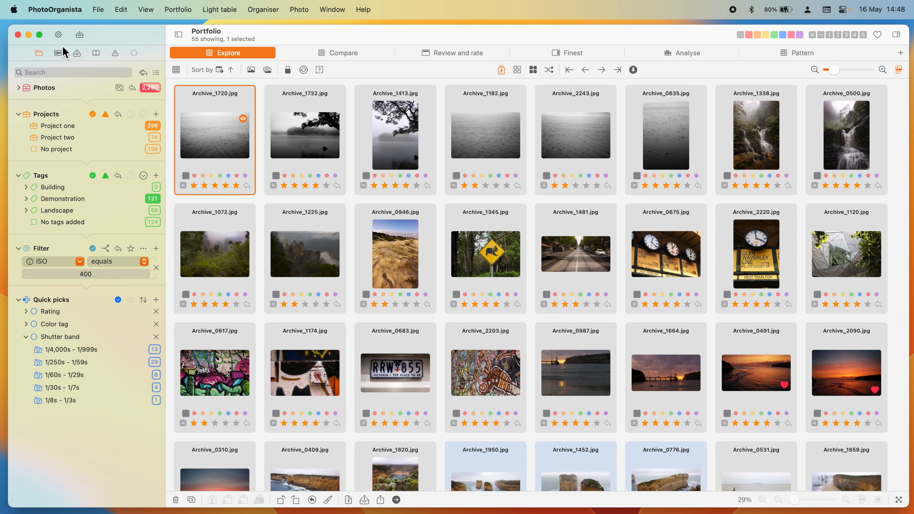
- In the band settings for Shutter, delete the boundaries between 1/4,000 and 1/60 and those between 1/30 and 1.4
left_click(59, 35)
scroll(504, 154, "right", 5)
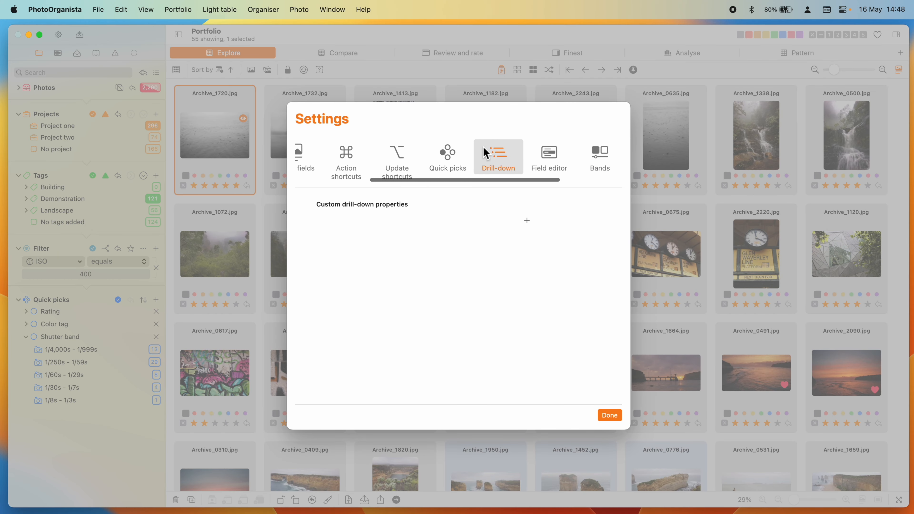
left_click(562, 151)
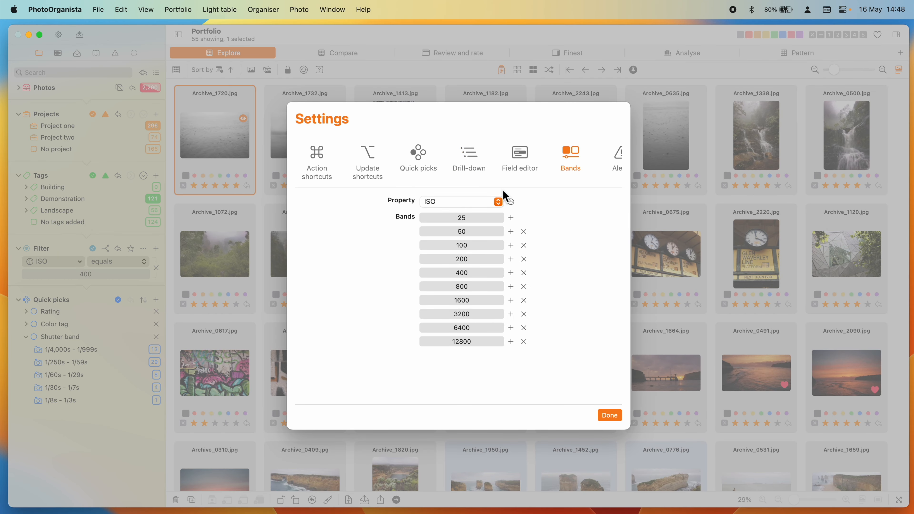
left_click(497, 202)
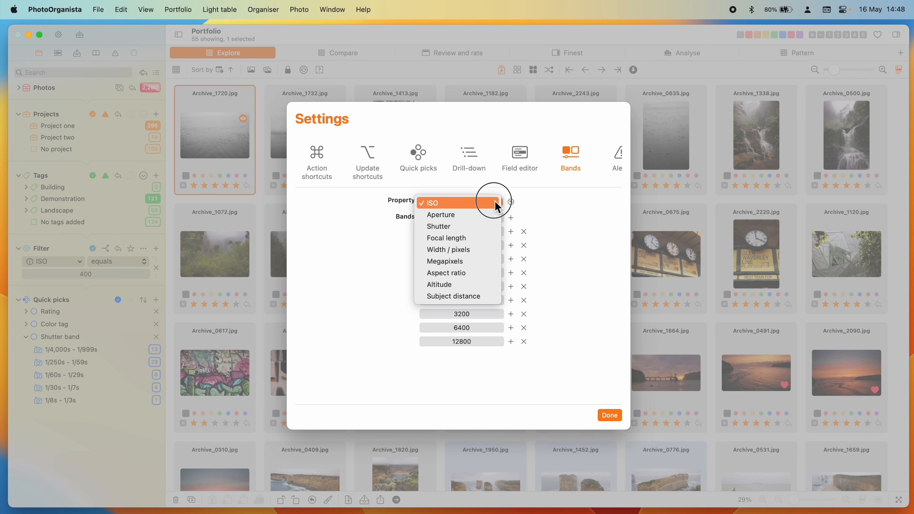
left_click(492, 227)
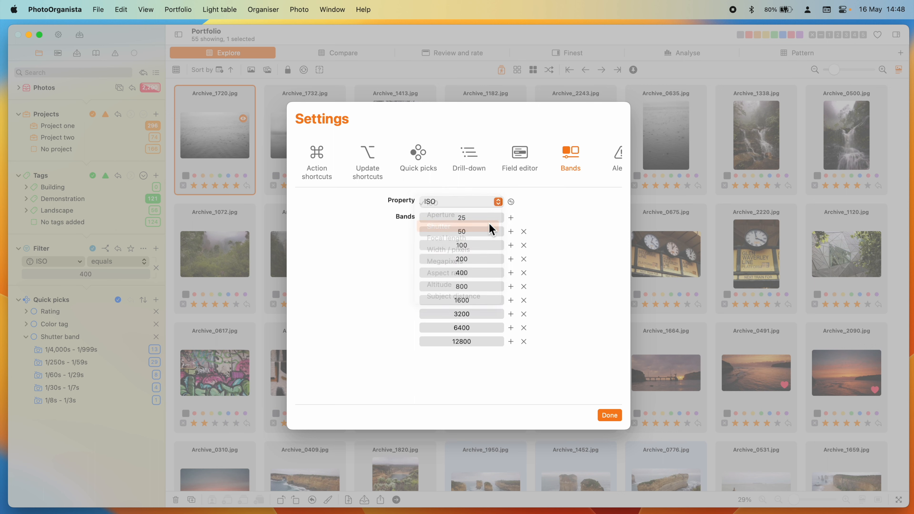
left_click(523, 245)
left_click(524, 245)
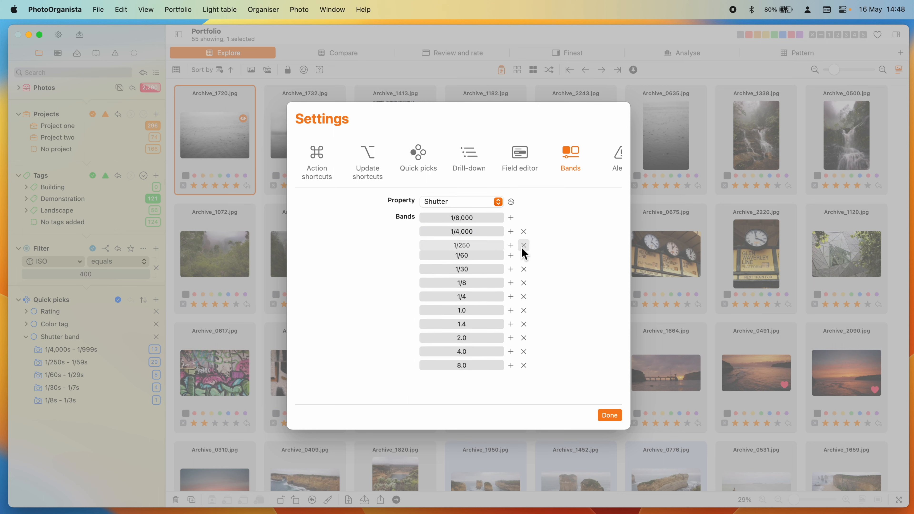
left_click(524, 272)
left_click(523, 282)
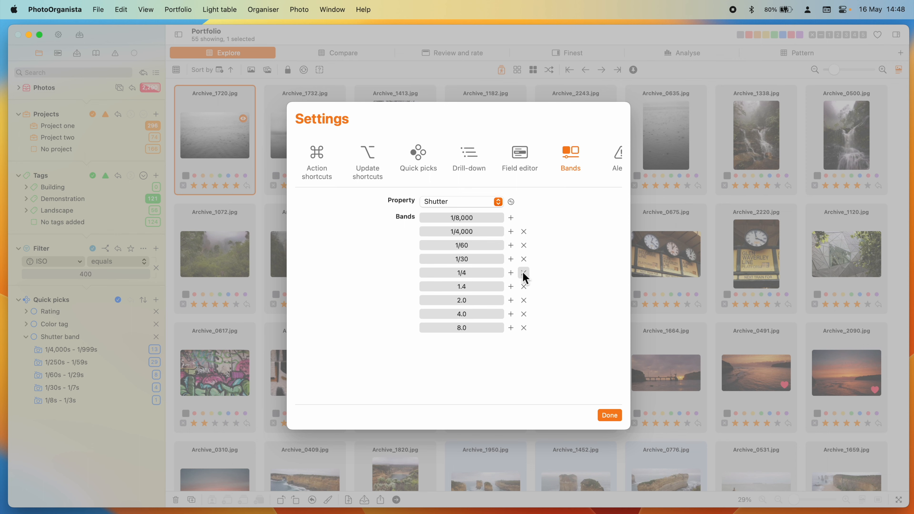
left_click(523, 272)
left_click(607, 415)
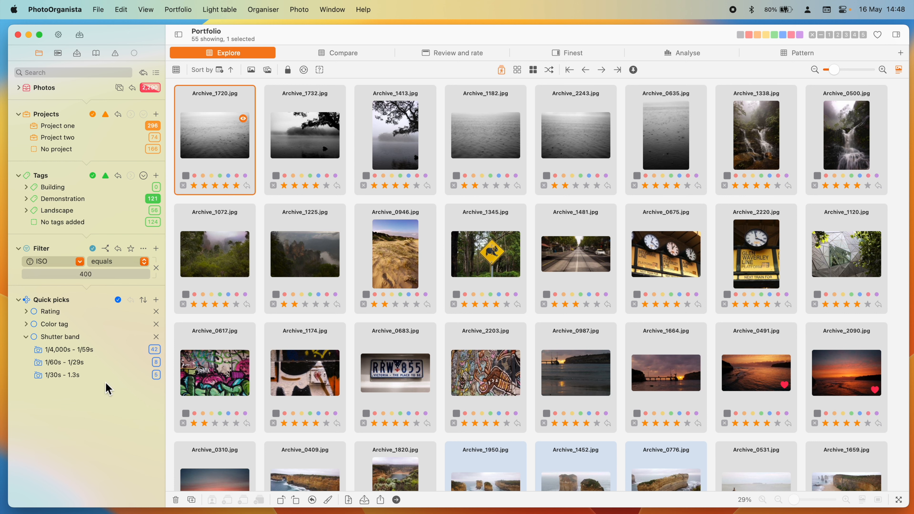
- Replace the Shutter band quick pick with the Date drill-down
left_click(156, 337)
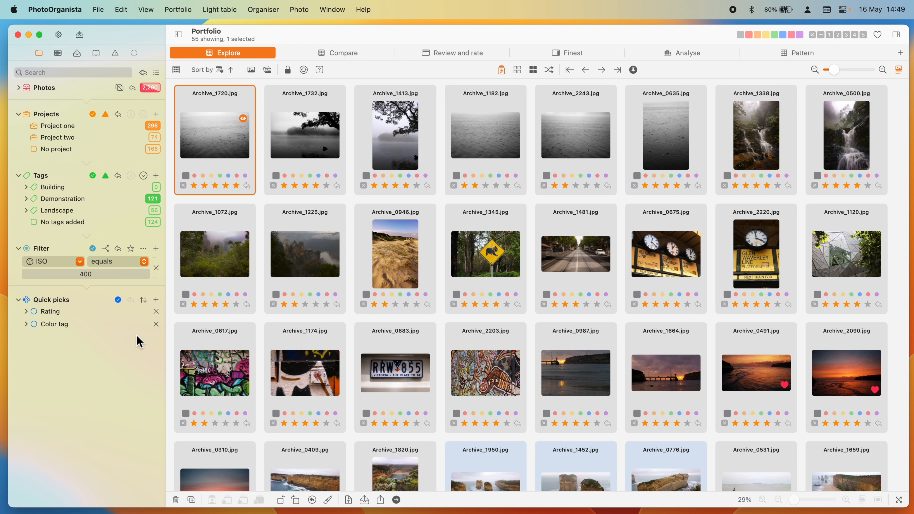
left_click(156, 300)
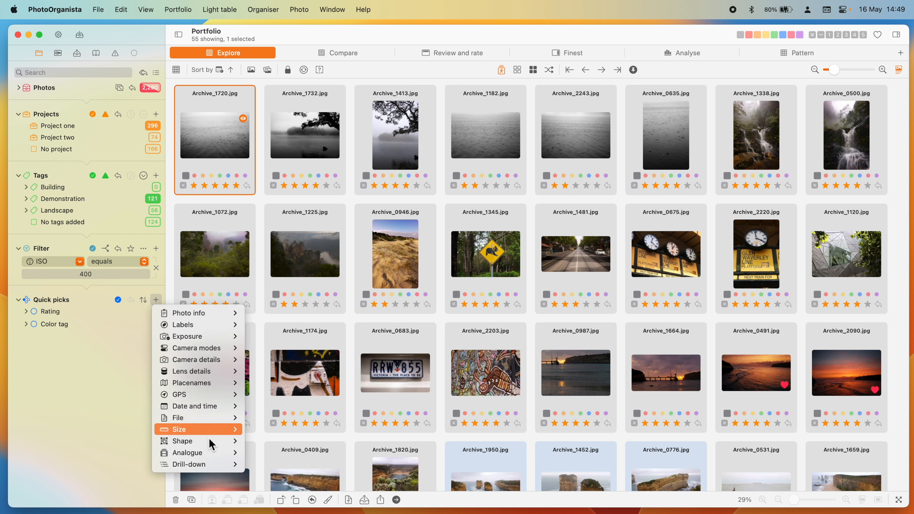
mouse_move(203, 464)
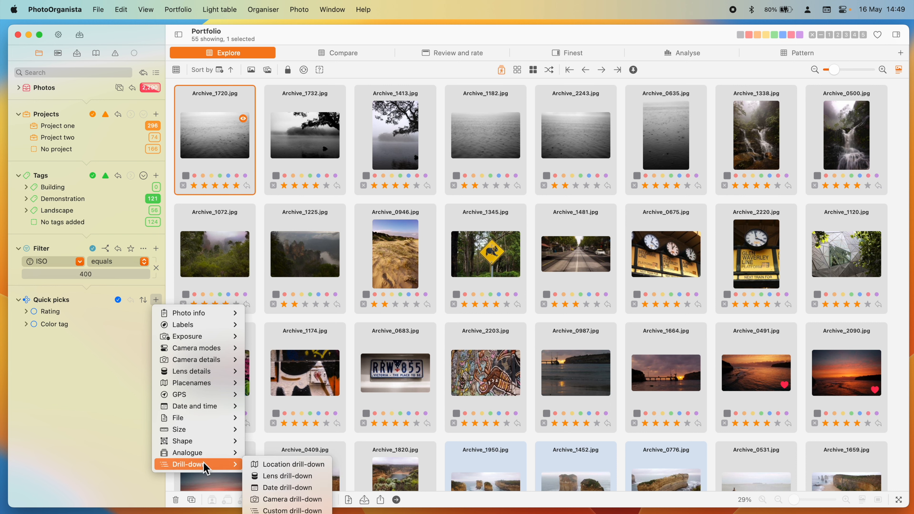
left_click(285, 488)
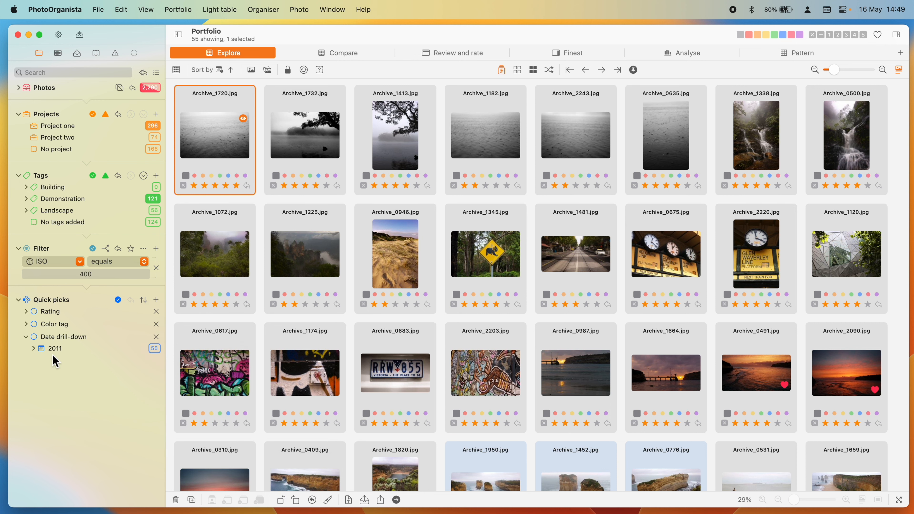
- Expand the Date drill-down through 2011 and January to the times of day 02, and remove it from the quick picks
left_click(33, 348)
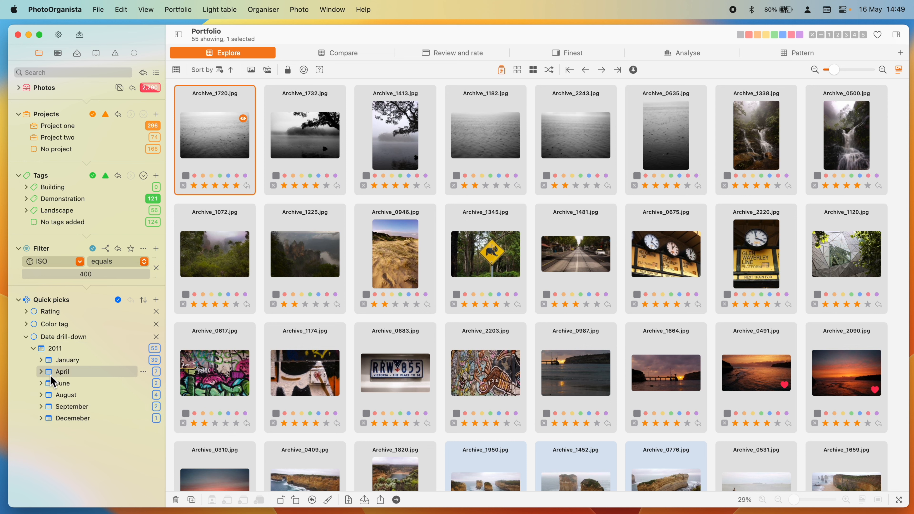
left_click(40, 359)
left_click(50, 374)
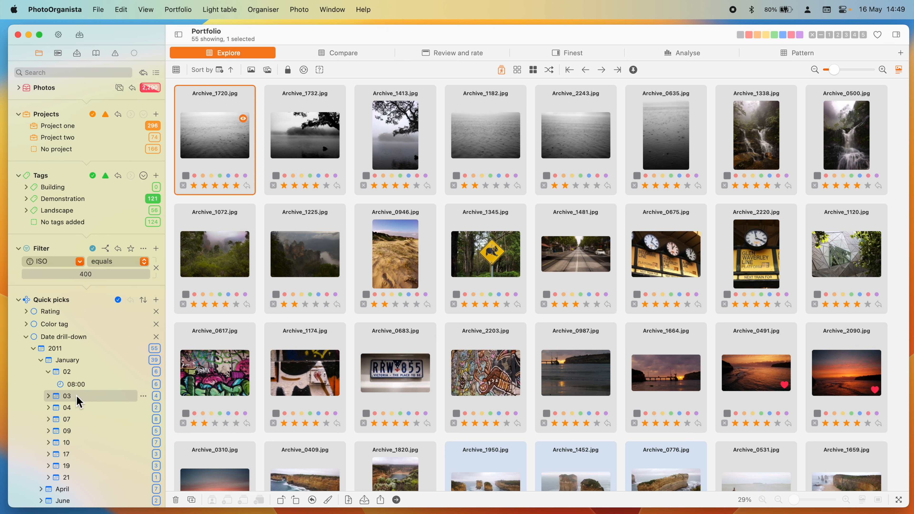
left_click(156, 337)
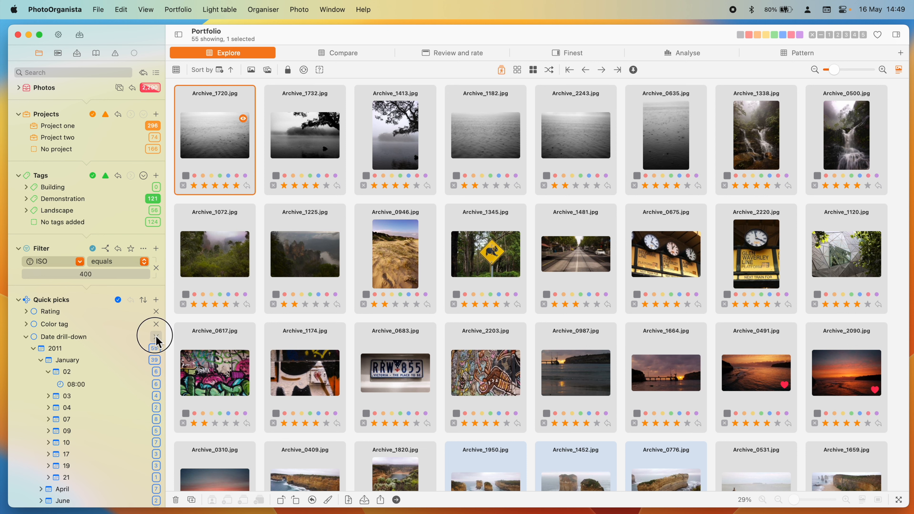
- Define the custom drill-down in the settings with the properties Exposure program and Shutter band
left_click(59, 35)
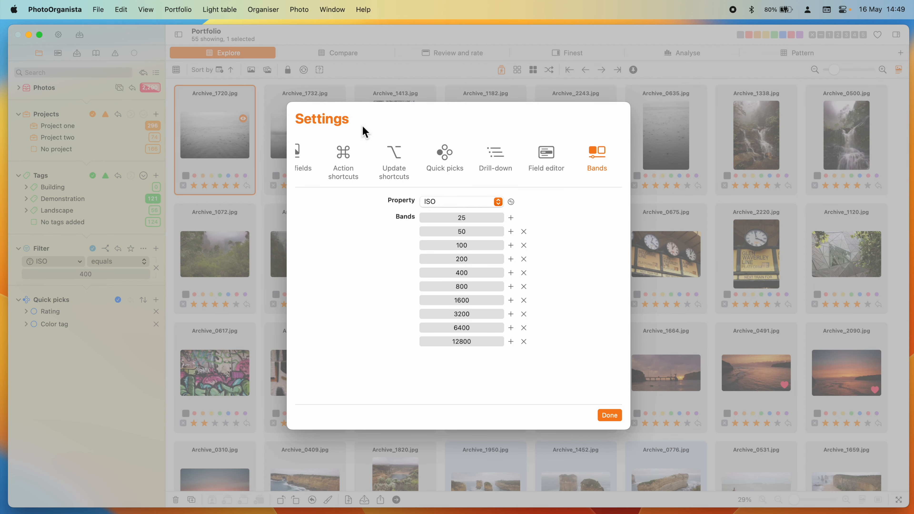
left_click(507, 166)
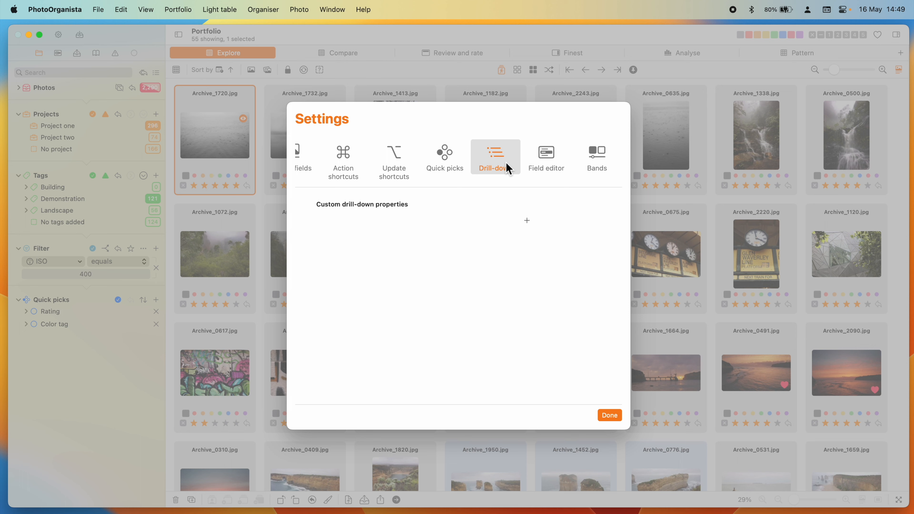
left_click(526, 221)
mouse_move(538, 271)
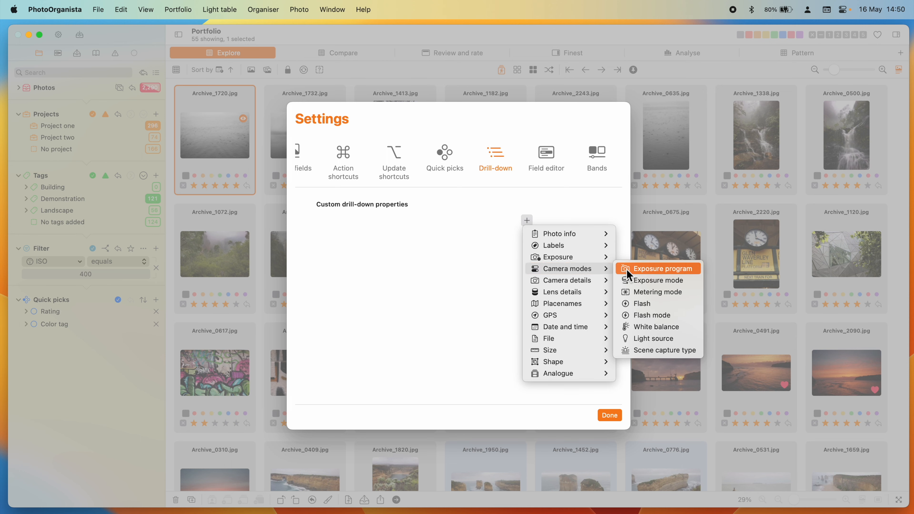
left_click(628, 273)
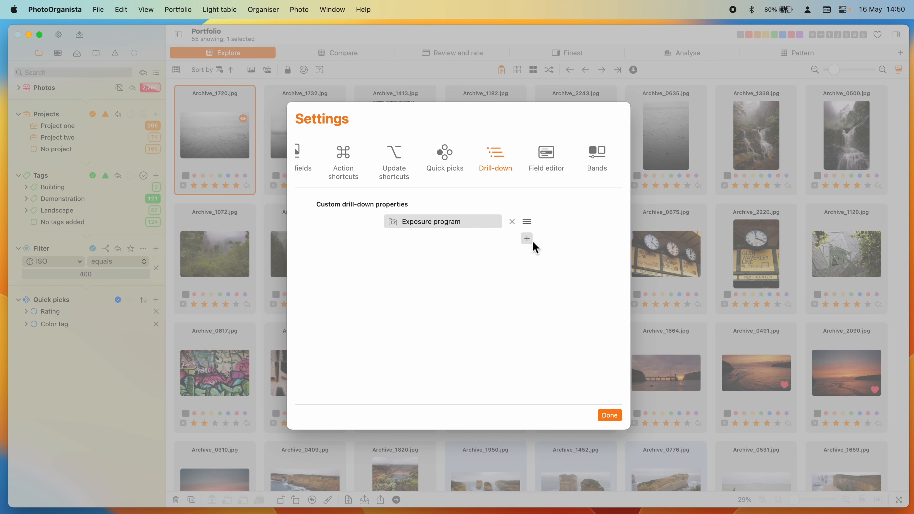
left_click(526, 238)
mouse_move(562, 275)
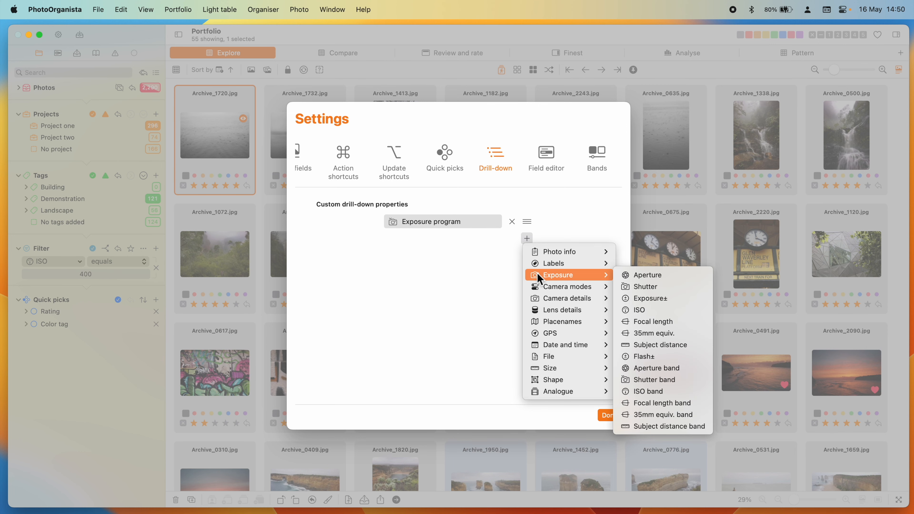
left_click(654, 379)
left_click(611, 415)
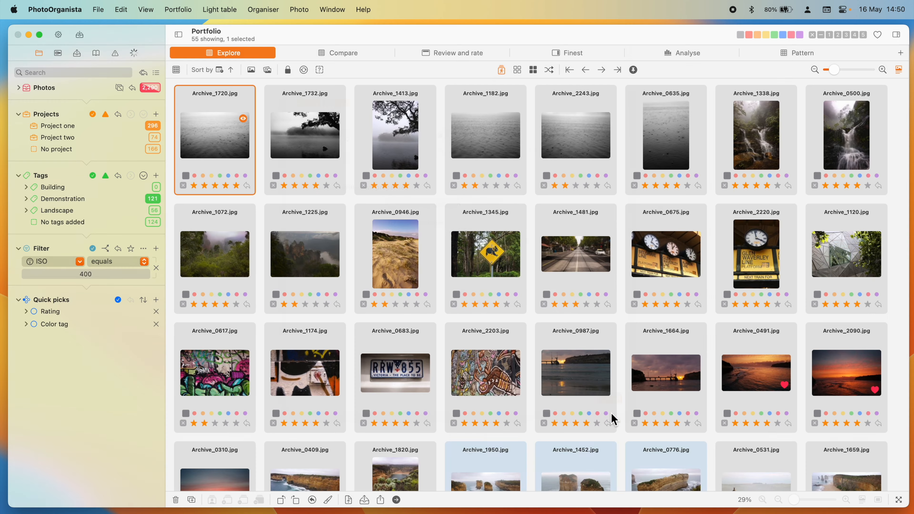
- Add the Custom drill-down to the quick picks and expand its Aperture priority group into shutter bands
left_click(156, 300)
mouse_move(175, 457)
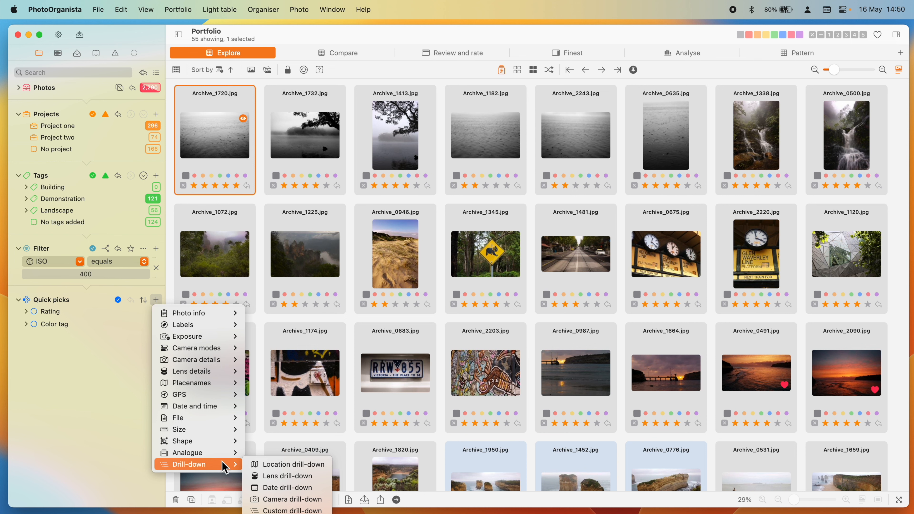
left_click(216, 506)
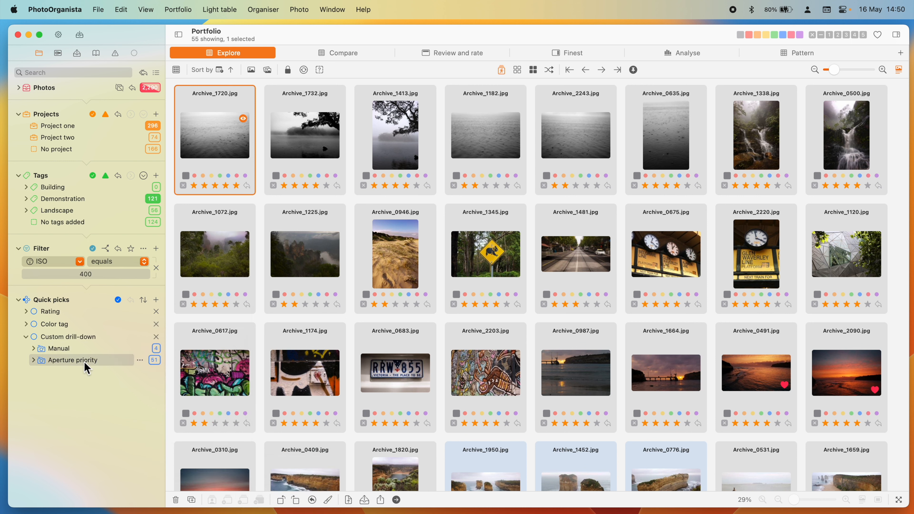
left_click(33, 360)
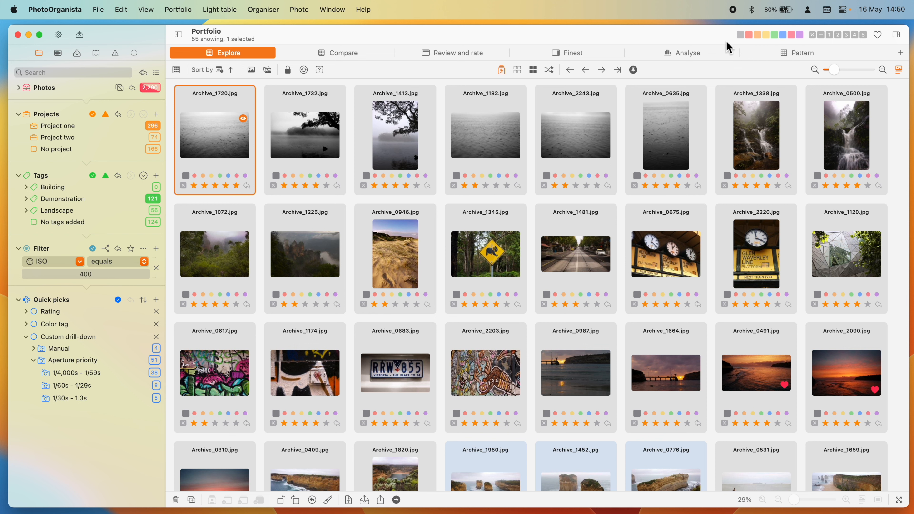
- Show only photos with the green colour tag, extend that to blue as well, and clear the colour filters
left_click(776, 36)
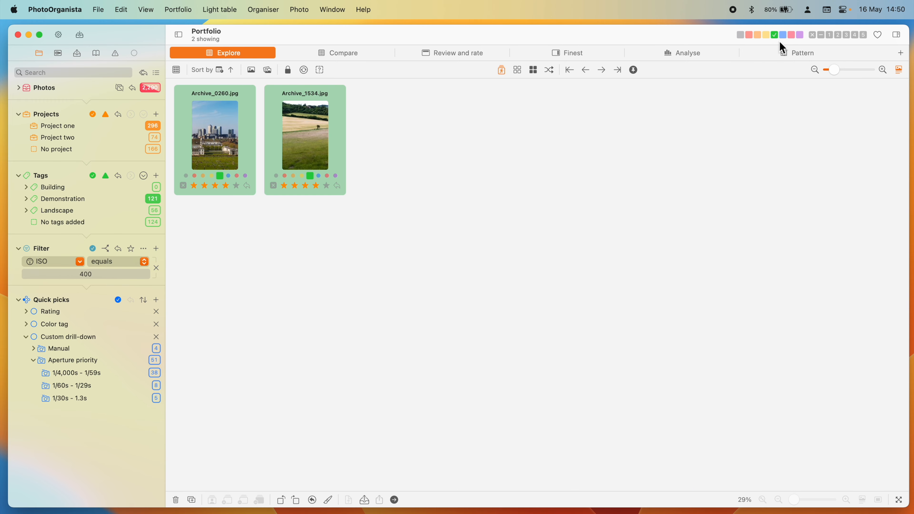
left_click(783, 35)
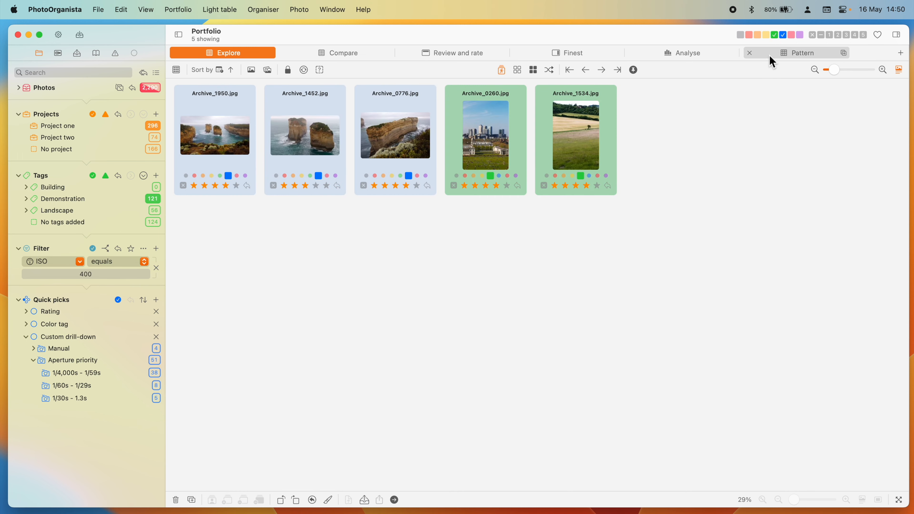
left_click(784, 35)
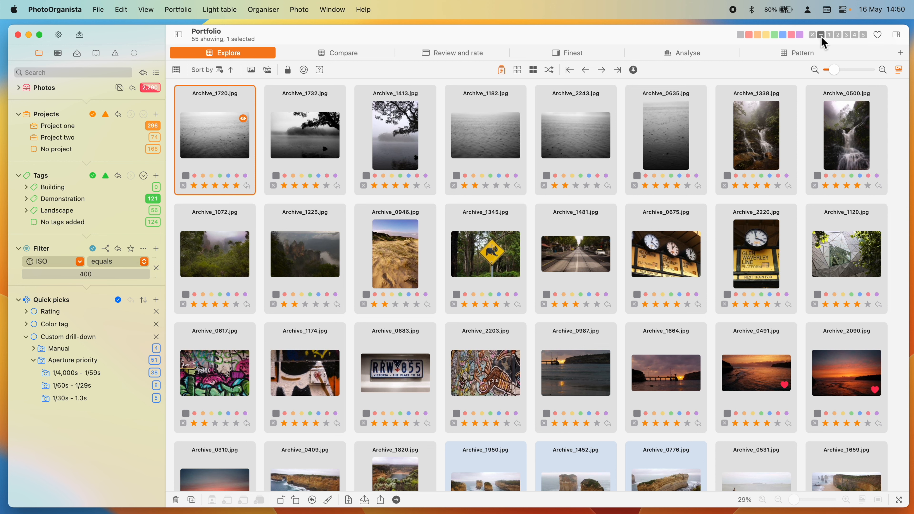
- Narrow the photos to a rating of 3 and, separately, to favourites only, clearing each filter after viewing
left_click(846, 35)
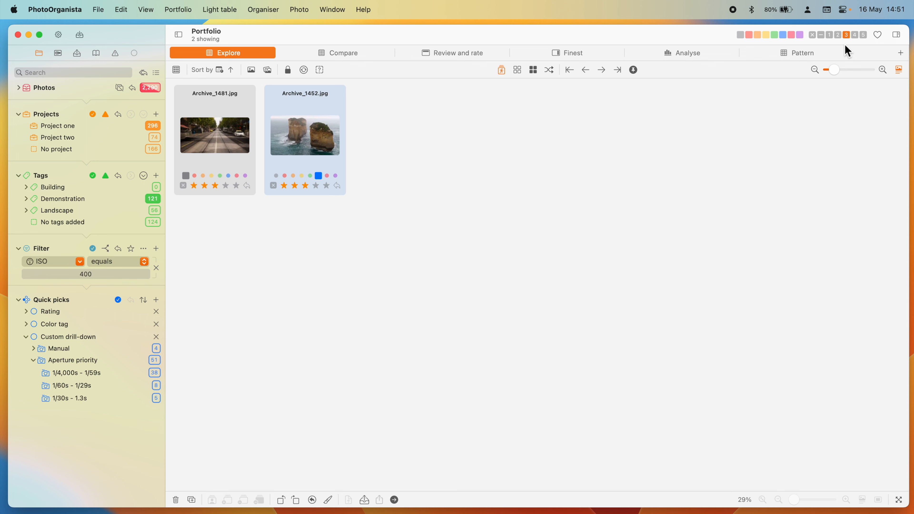
left_click(846, 35)
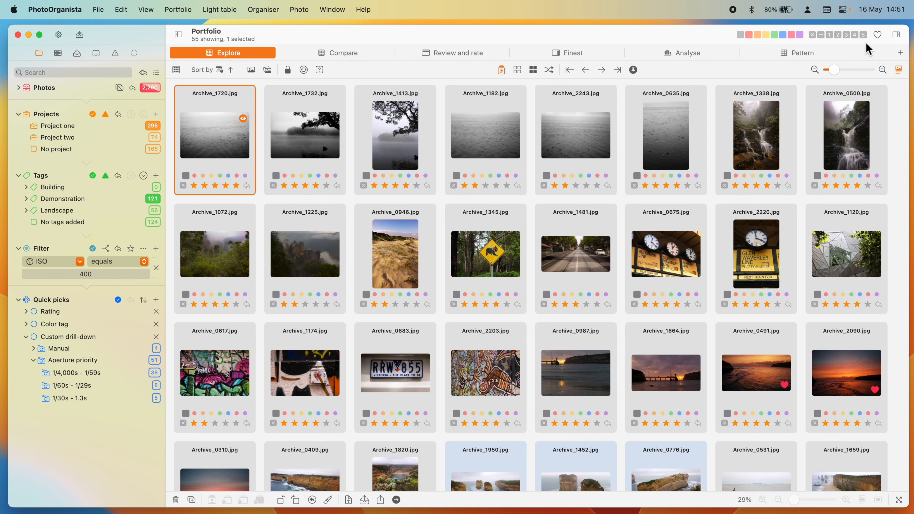
left_click(877, 35)
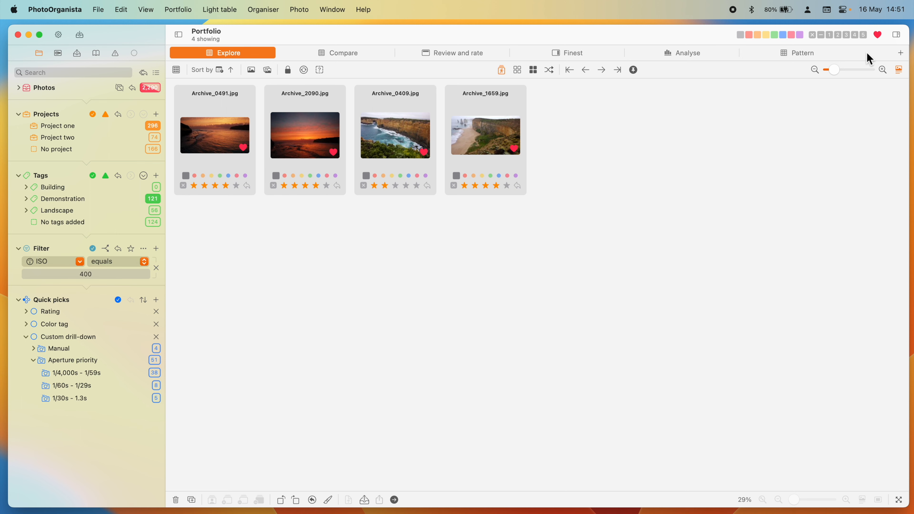
left_click(875, 34)
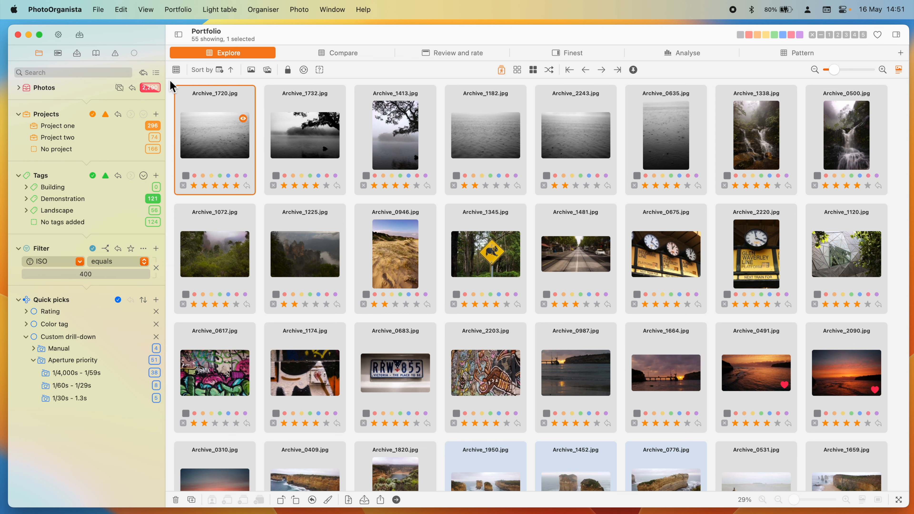
- Reset all narrowing so the whole photo collection is included, and search it for "Australia"
left_click(142, 74)
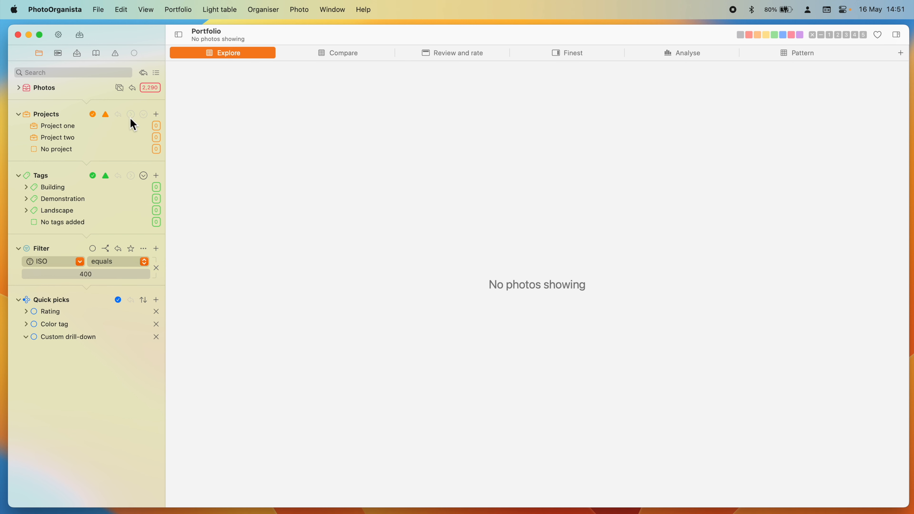
left_click(151, 86)
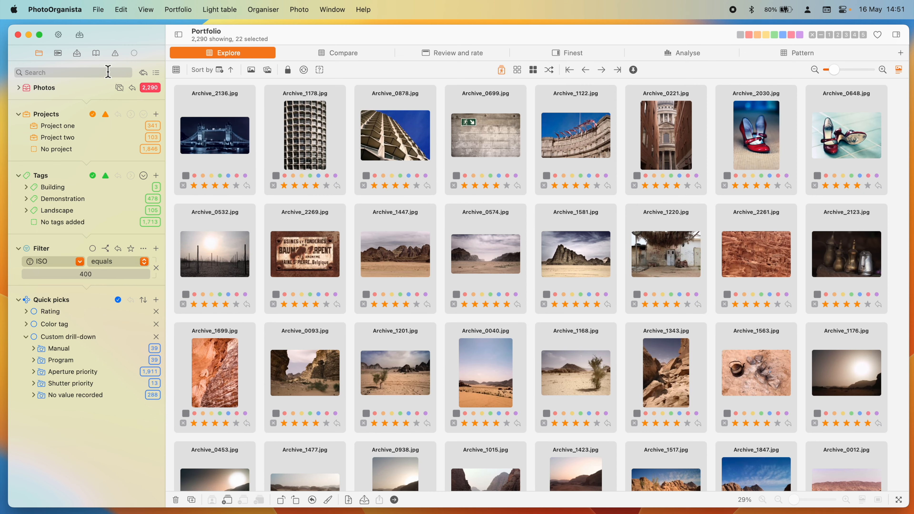
left_click(105, 72)
type("A")
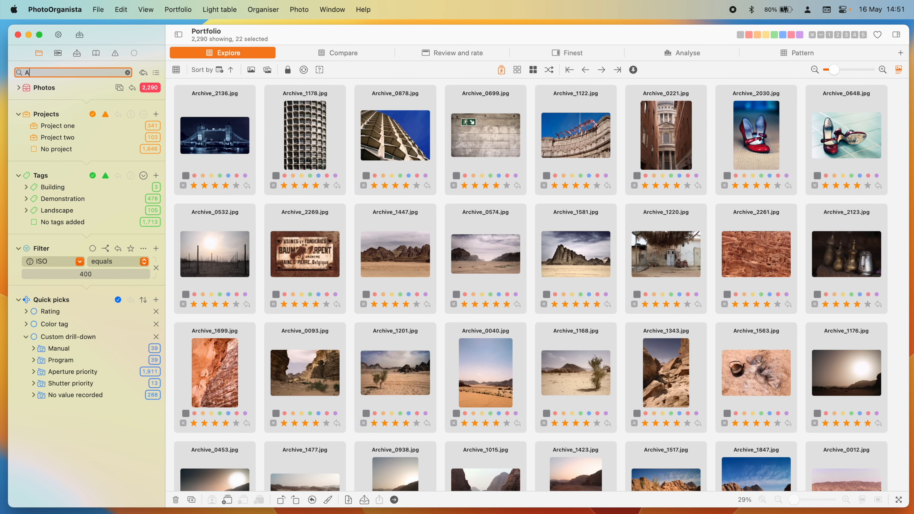
type("ustralia")
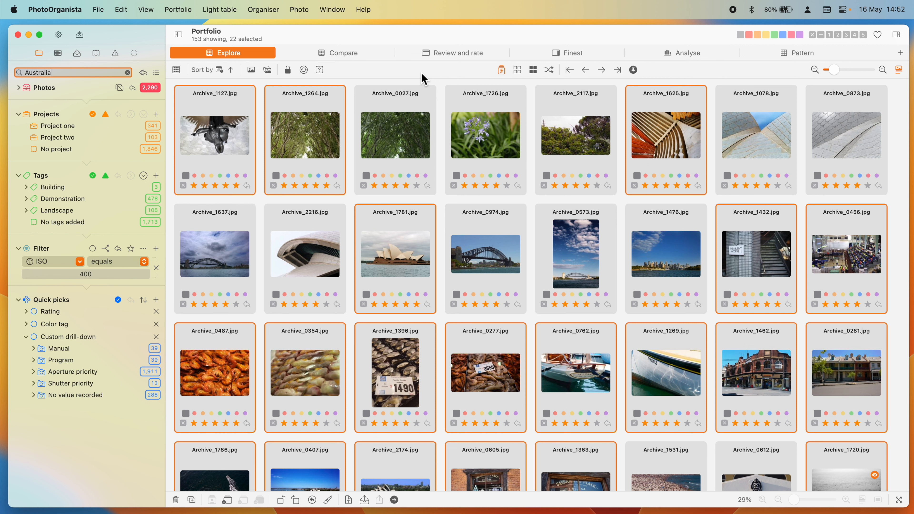
- Deselect all photos and add those under Manual in the custom drill-down to the selection
left_click(521, 72)
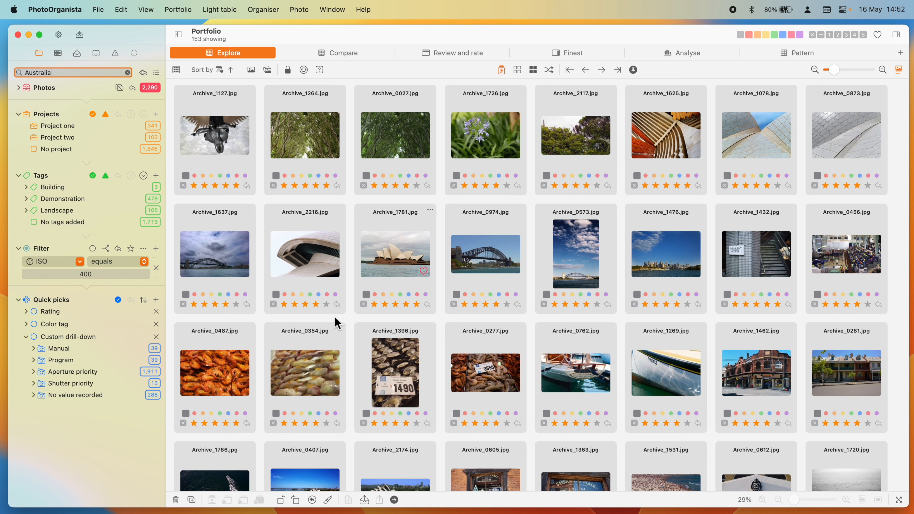
mouse_move(141, 350)
left_click(140, 352)
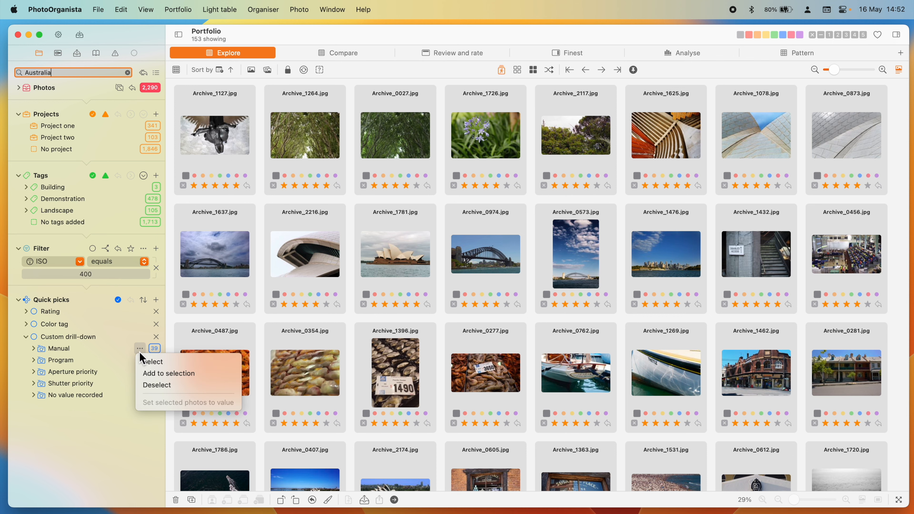
left_click(150, 375)
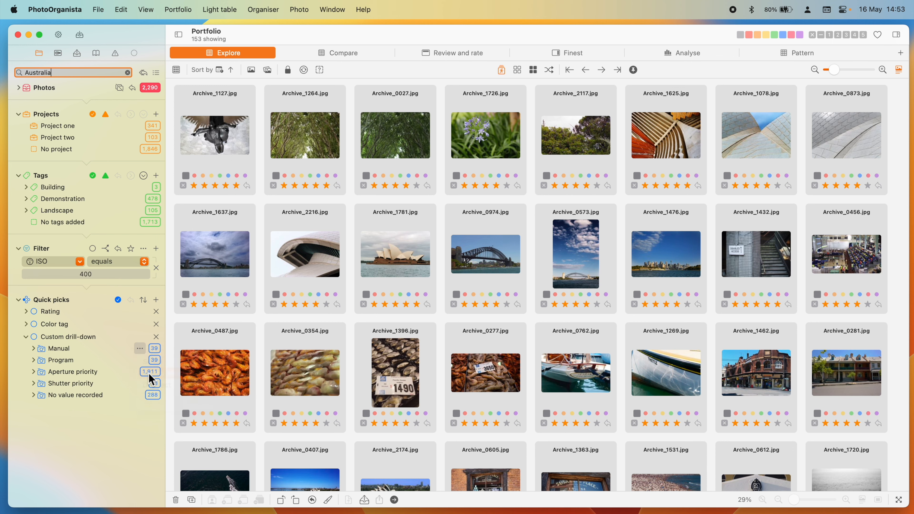
scroll(411, 358, "down", 6)
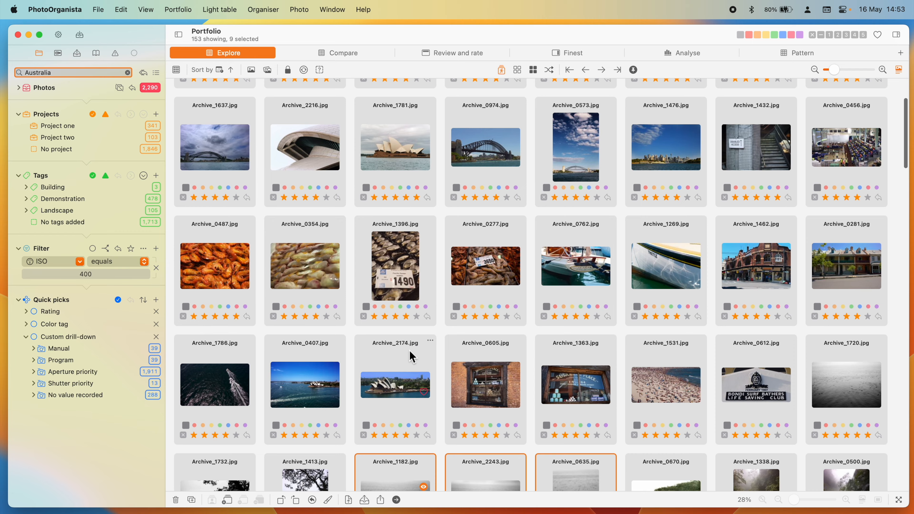
scroll(411, 358, "down", 5)
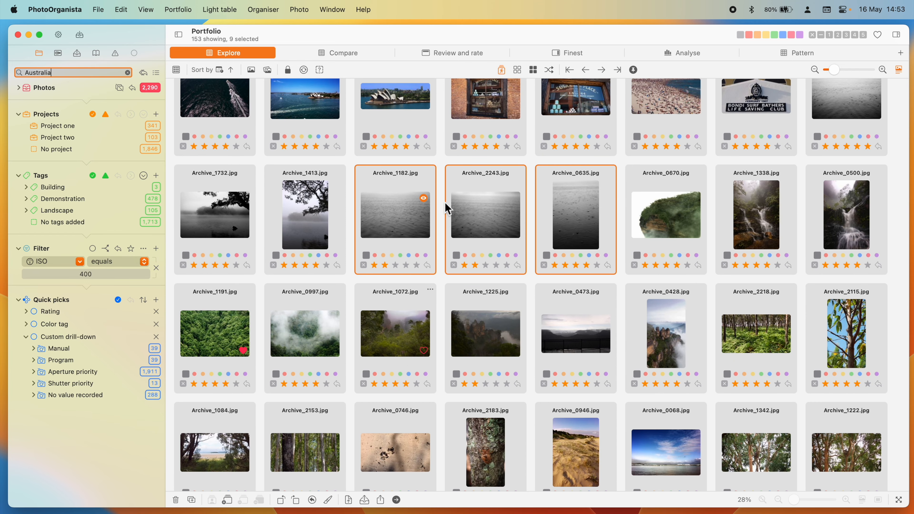
- Clear the selection and add the photos tagged Demonstration to it
left_click(516, 68)
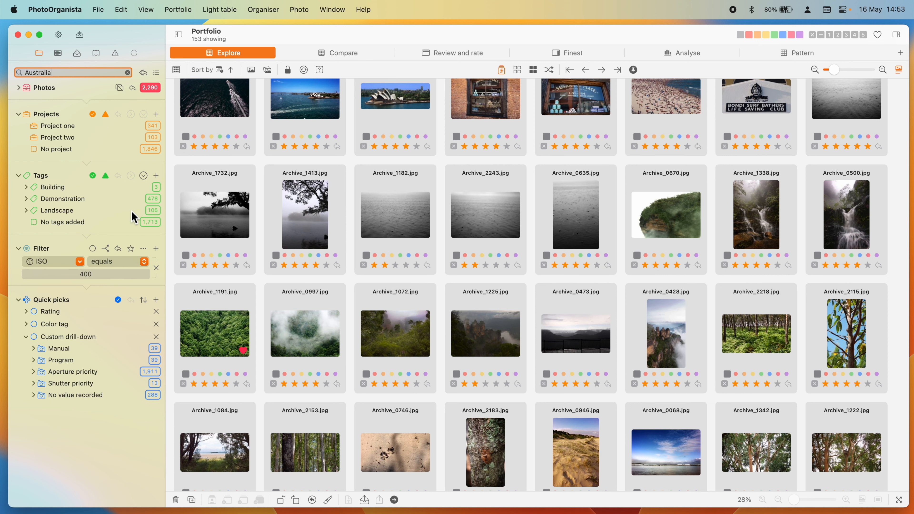
left_click(137, 198)
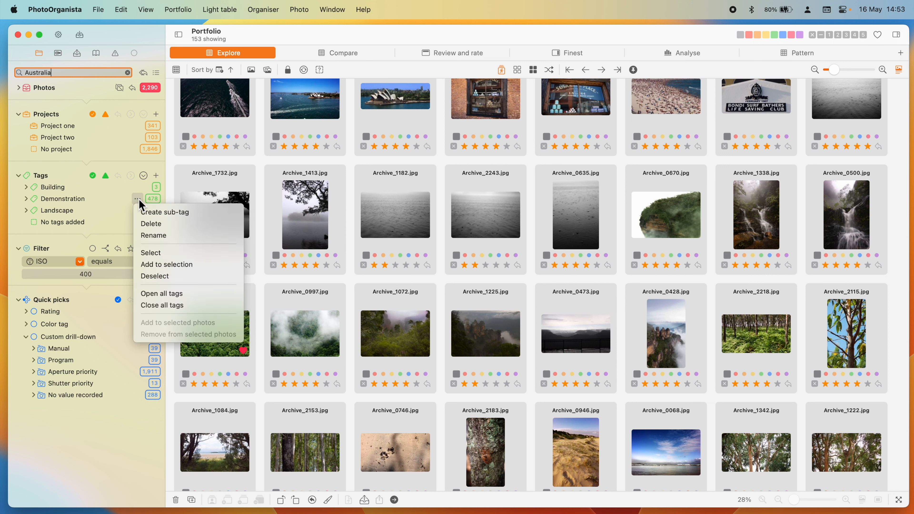
left_click(154, 264)
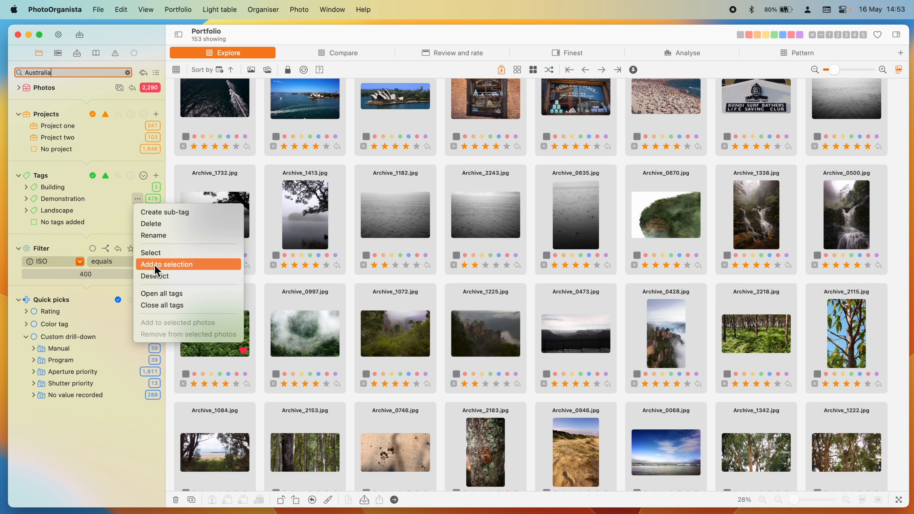
scroll(483, 245, "up", 5)
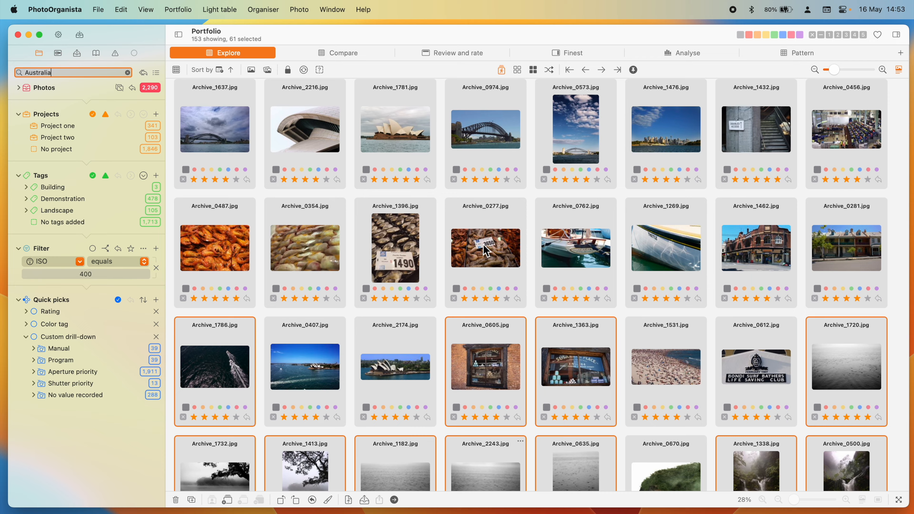
scroll(483, 245, "up", 2)
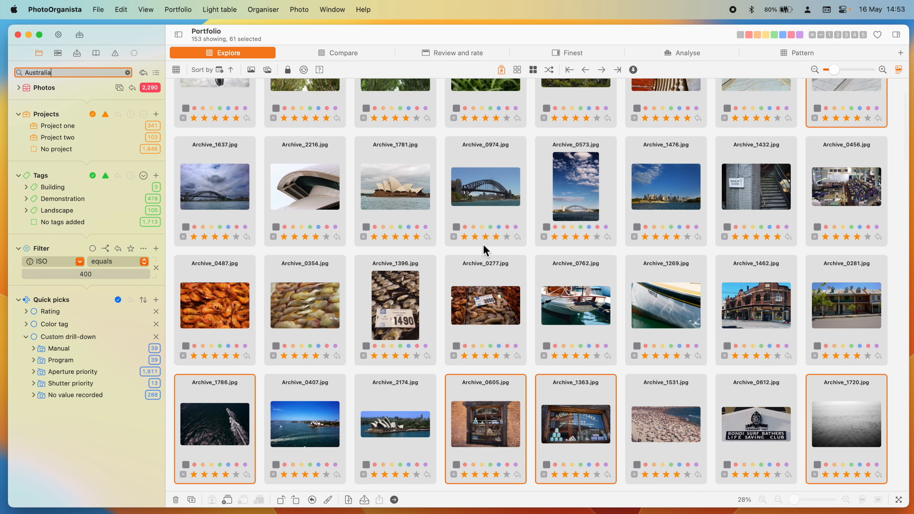